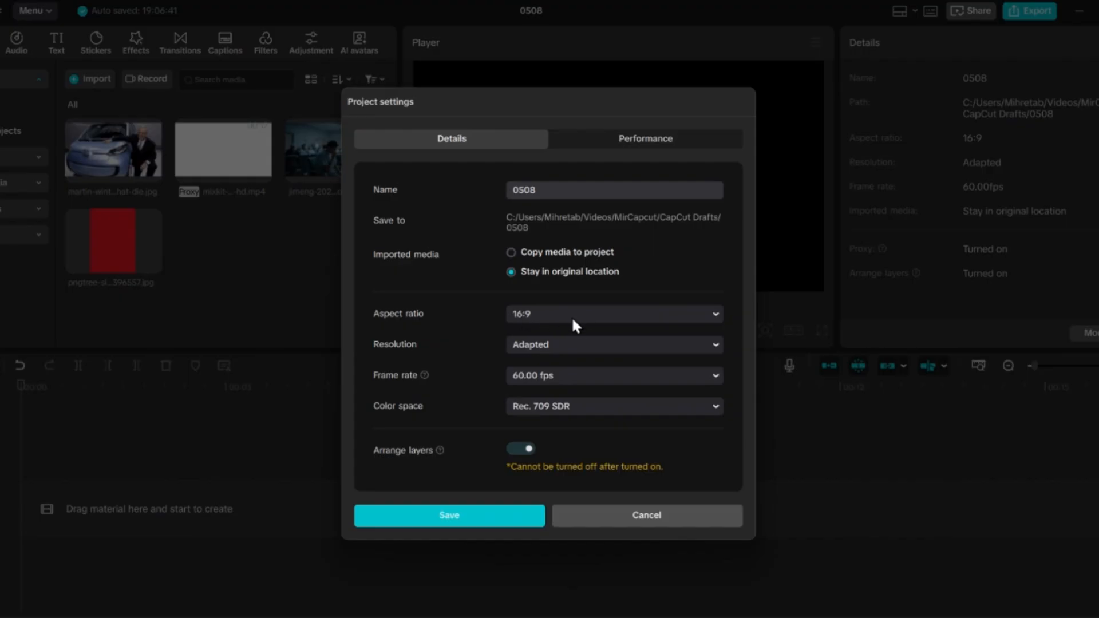
# Step: Save the project settings with Arrange layers enabled, and place the solid red image at the start of the timeline
pyautogui.click(504, 517)
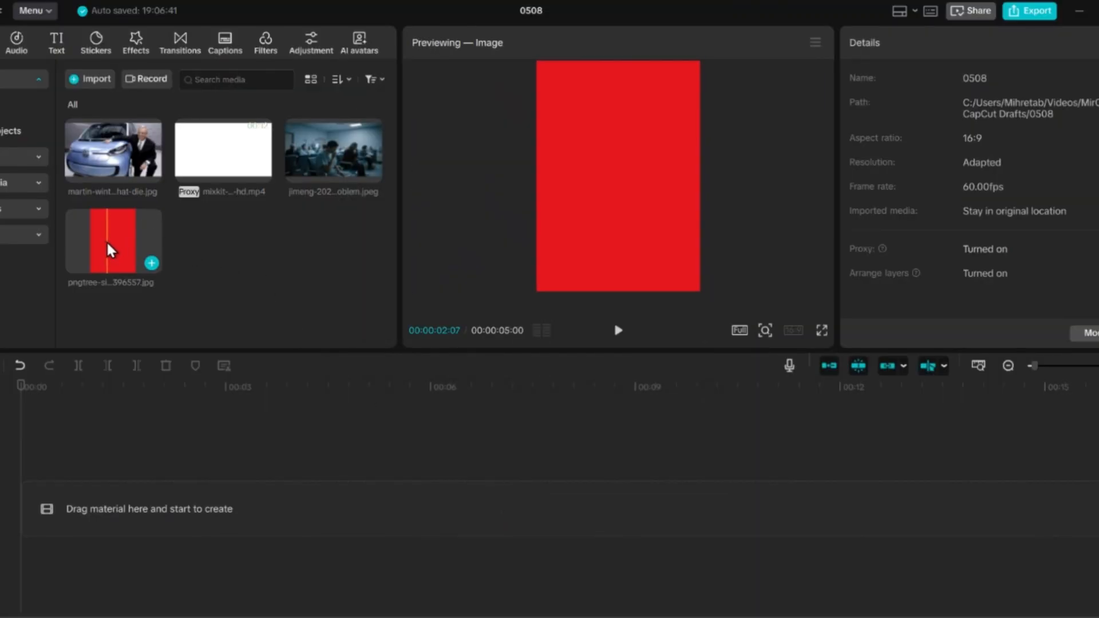
pyautogui.click(105, 241)
pyautogui.moveTo(109, 246); pyautogui.dragTo(71, 518)
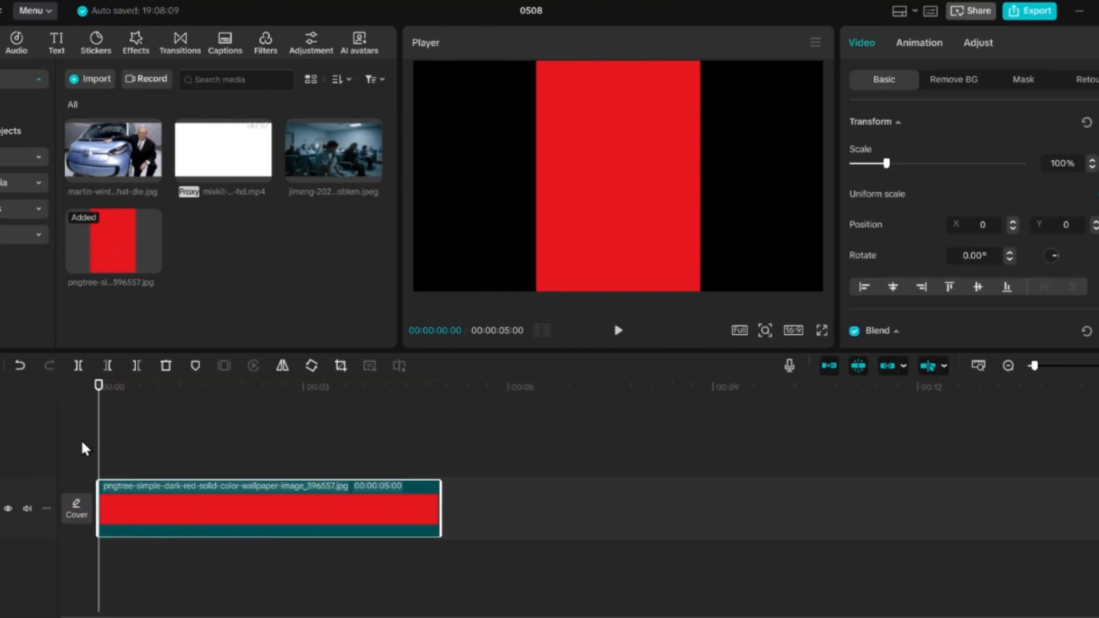
# Step: Rotate the red clip to 90° and scale it to 184% so it fills the 16:9 frame
pyautogui.click(312, 366)
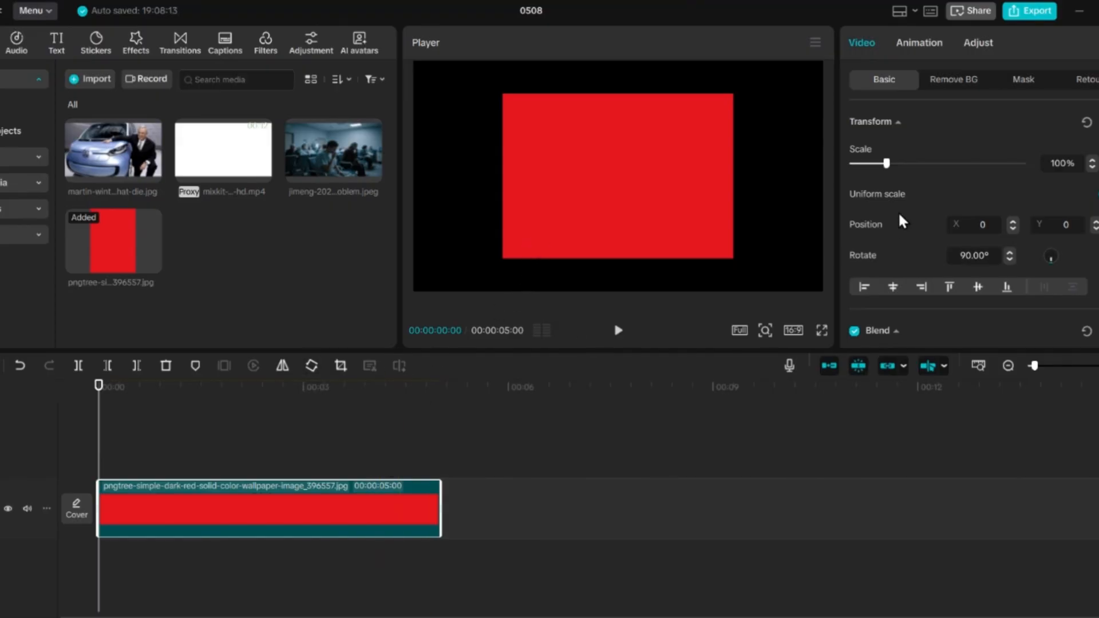
pyautogui.moveTo(890, 164); pyautogui.dragTo(918, 164)
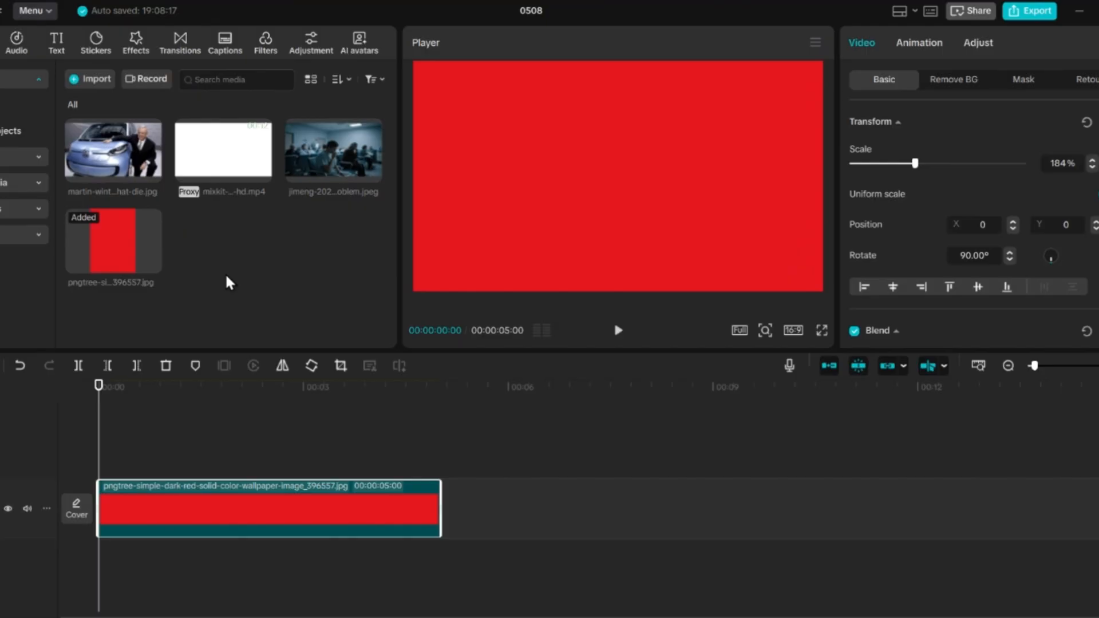
# Step: Place the car photo on a track above the red clip and set its saturation to -50
pyautogui.click(102, 140)
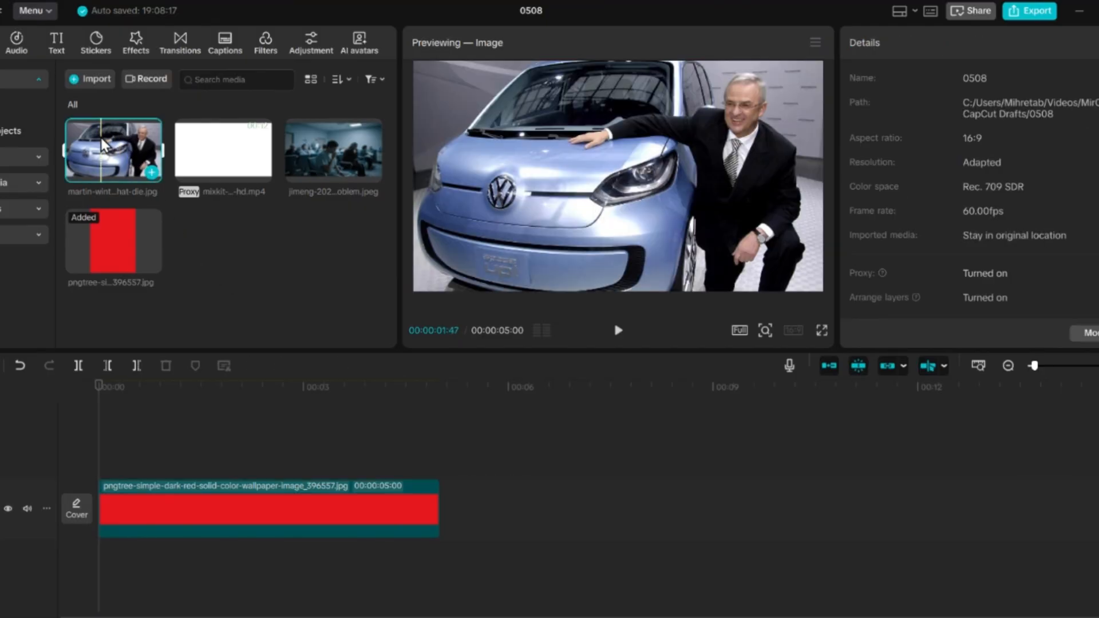
pyautogui.moveTo(103, 147); pyautogui.dragTo(92, 431)
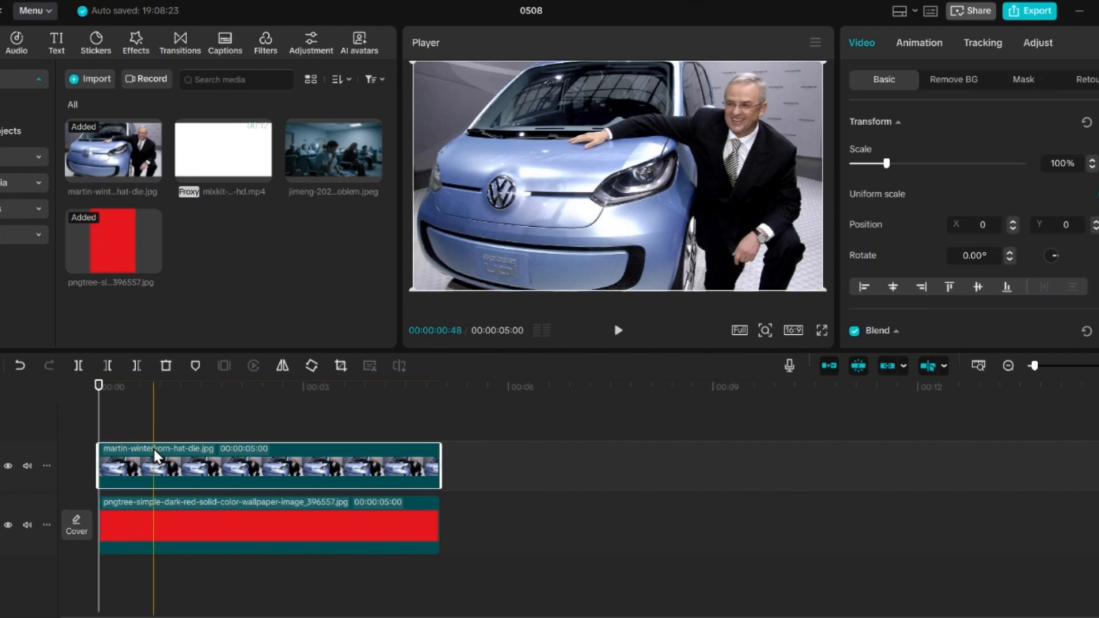
pyautogui.click(1037, 42)
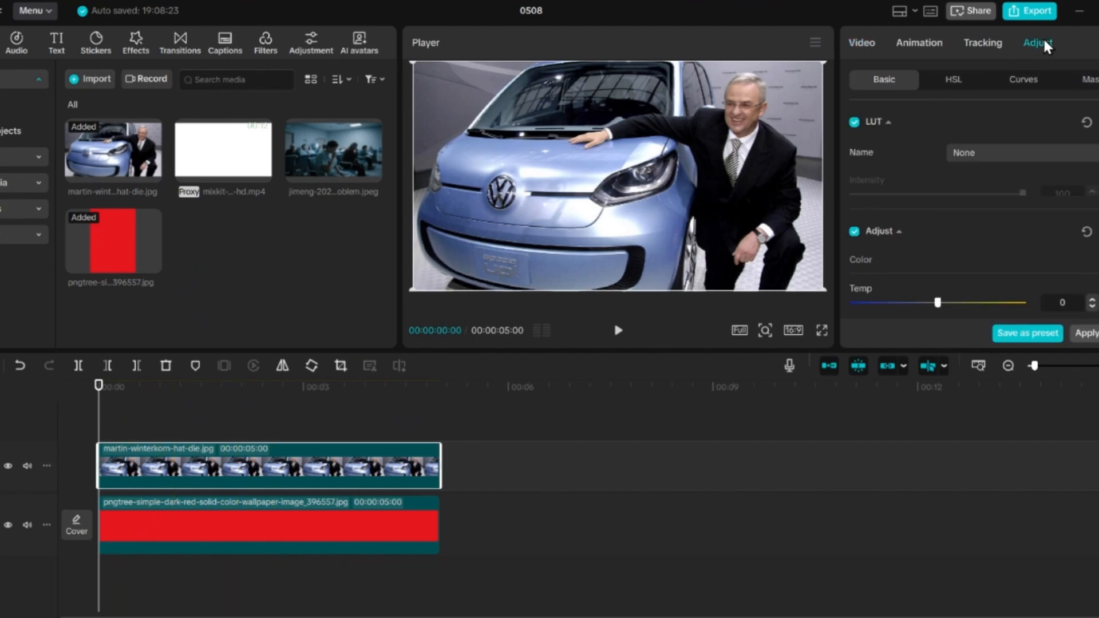
pyautogui.scroll(-3, 931, 212)
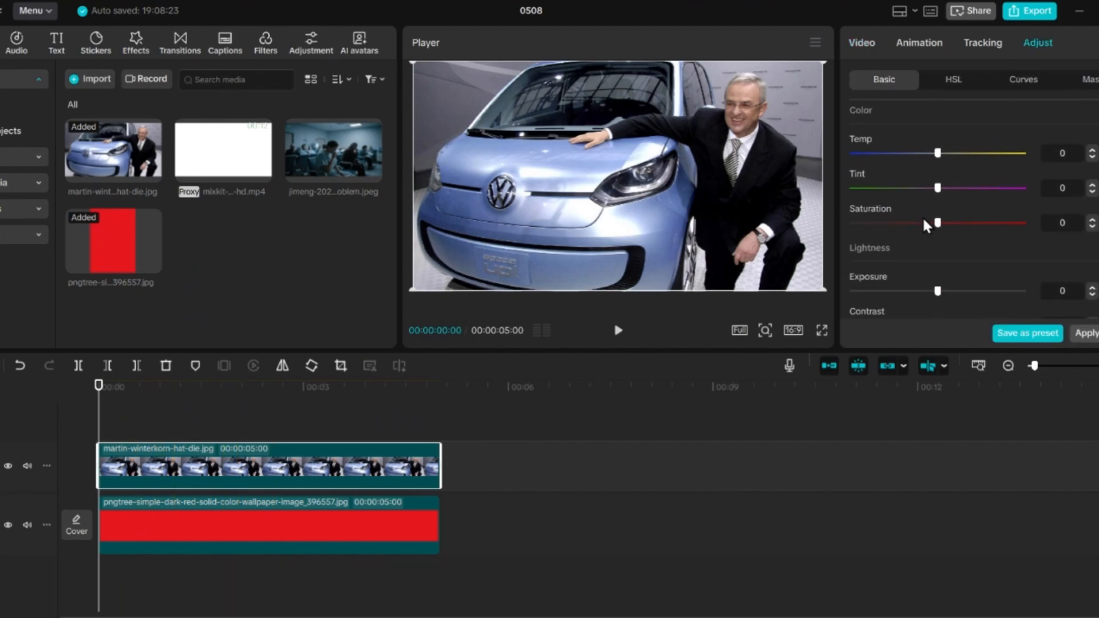
pyautogui.moveTo(885, 225); pyautogui.dragTo(823, 226)
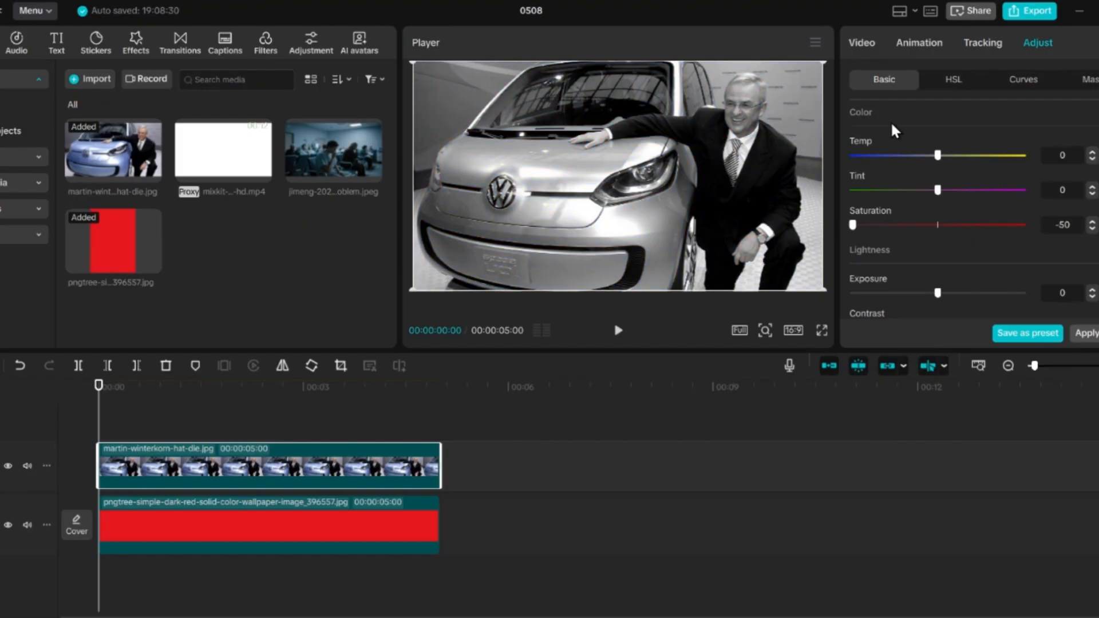
# Step: Set the car photo's blend mode to Overlay
pyautogui.click(860, 40)
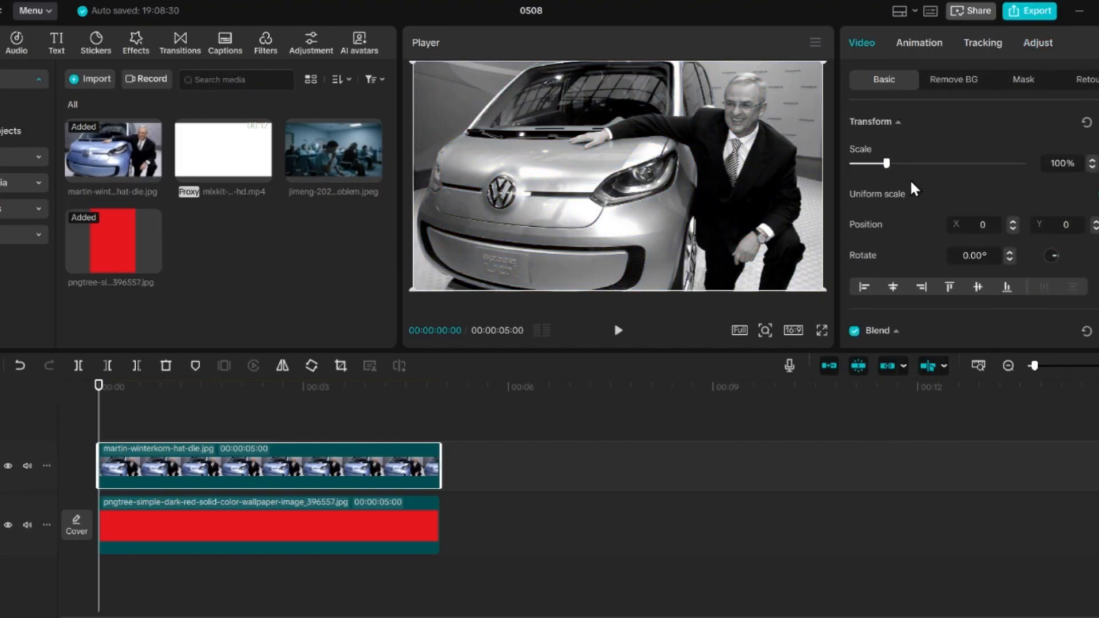
pyautogui.scroll(-2, 909, 179)
pyautogui.click(990, 267)
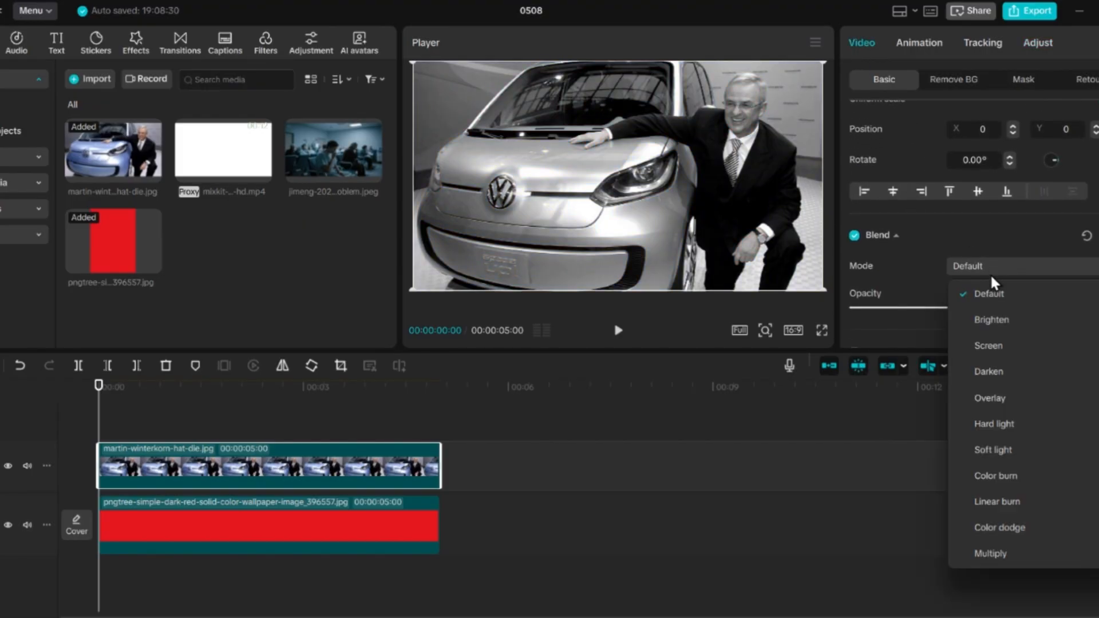
pyautogui.click(988, 395)
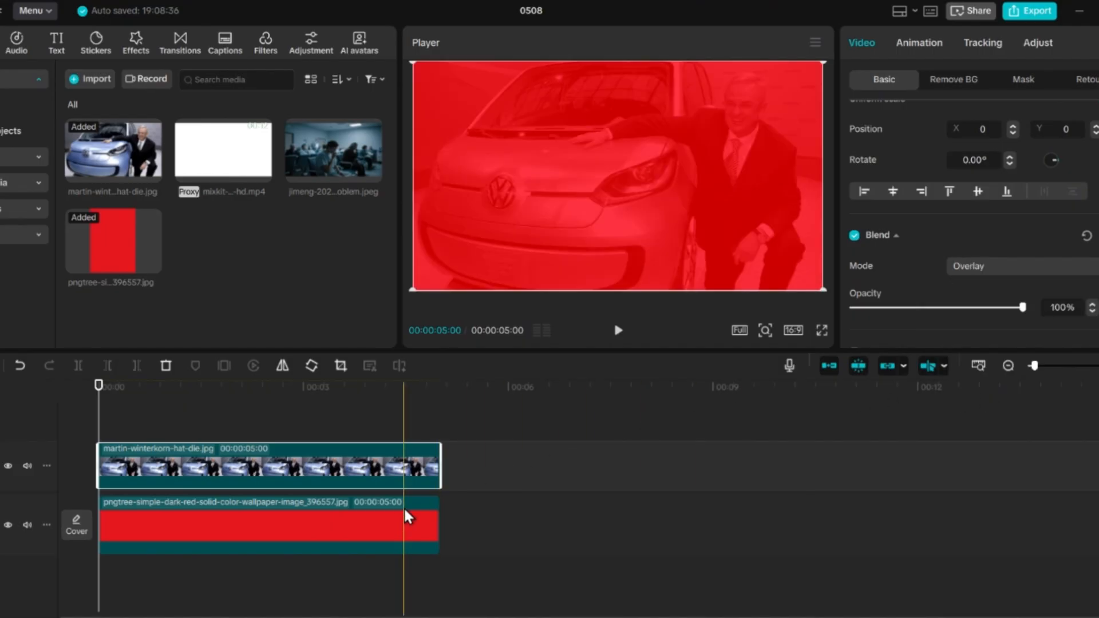
# Step: Lower the opacity of the red background clip to 66%
pyautogui.click(370, 516)
pyautogui.click(348, 385)
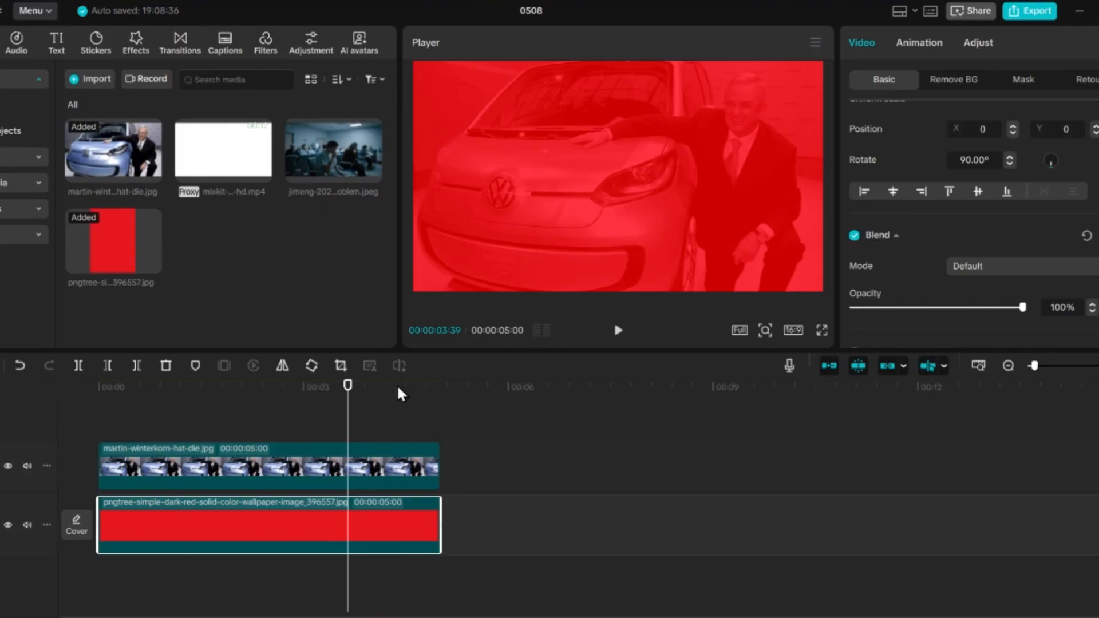
pyautogui.moveTo(1023, 308); pyautogui.dragTo(967, 326)
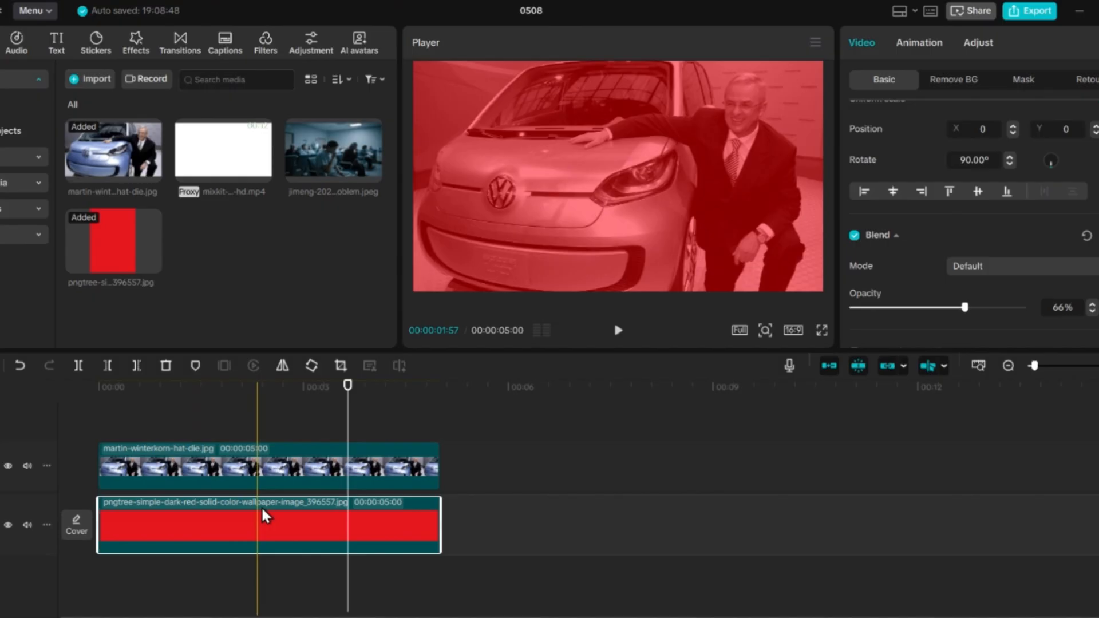
# Step: Place the black ink splashing video on a new track above the car photo, starting at the timeline's beginning
pyautogui.click(263, 403)
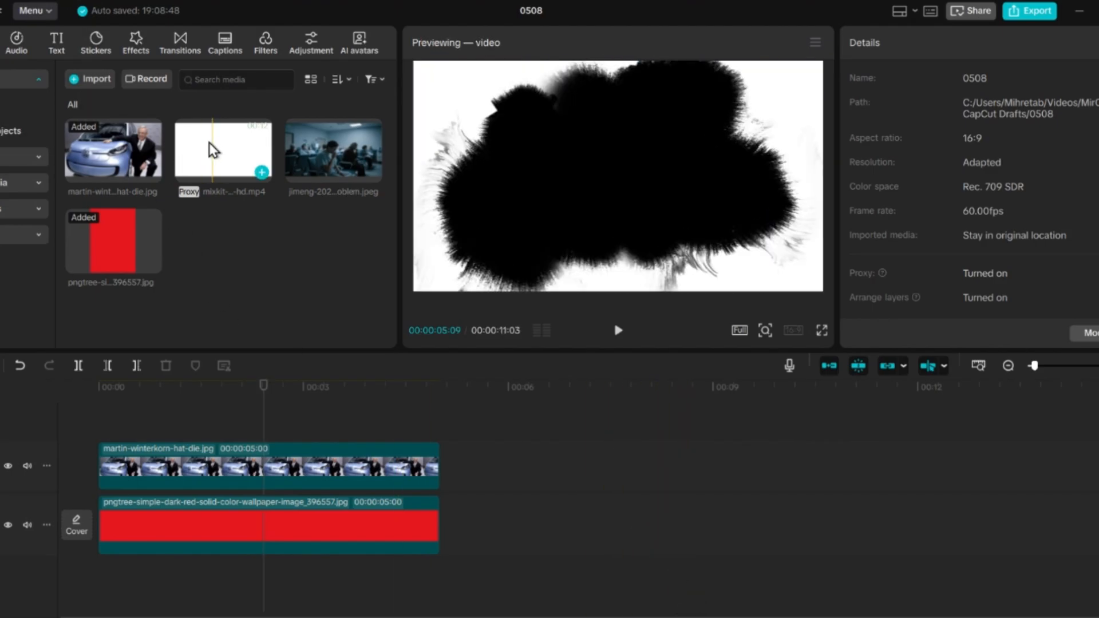
pyautogui.moveTo(224, 156)
pyautogui.mouseDown()
pyautogui.moveTo(154, 412)
pyautogui.moveTo(95, 407)
pyautogui.mouseUp()
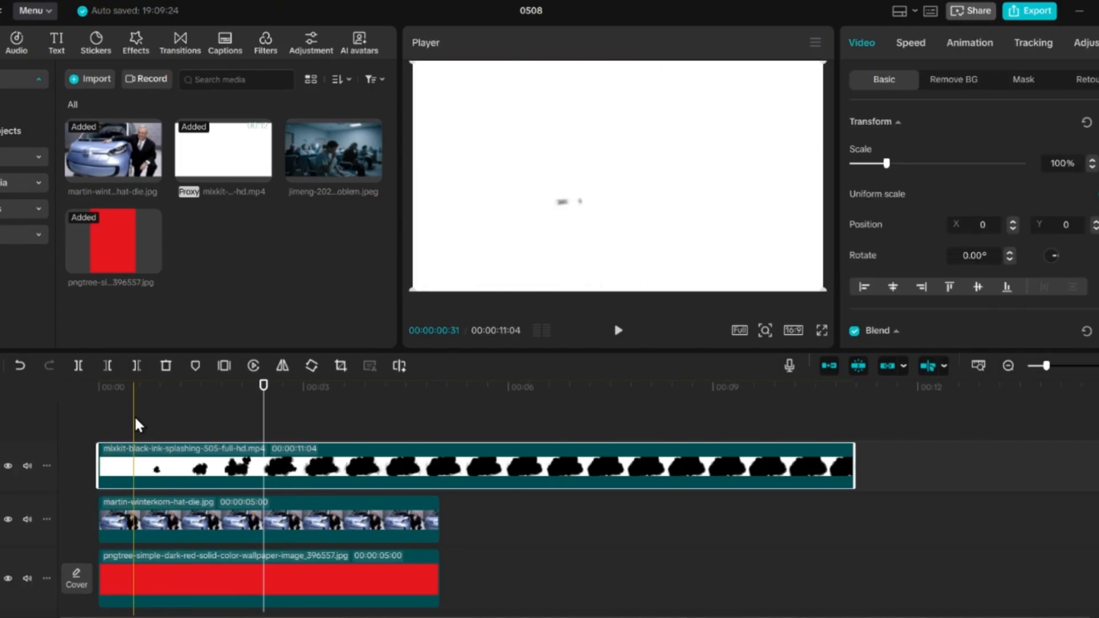
# Step: Trim the ink clip's first 31 frames and everything past 5 seconds so it starts and ends with the clips below
pyautogui.click(136, 386)
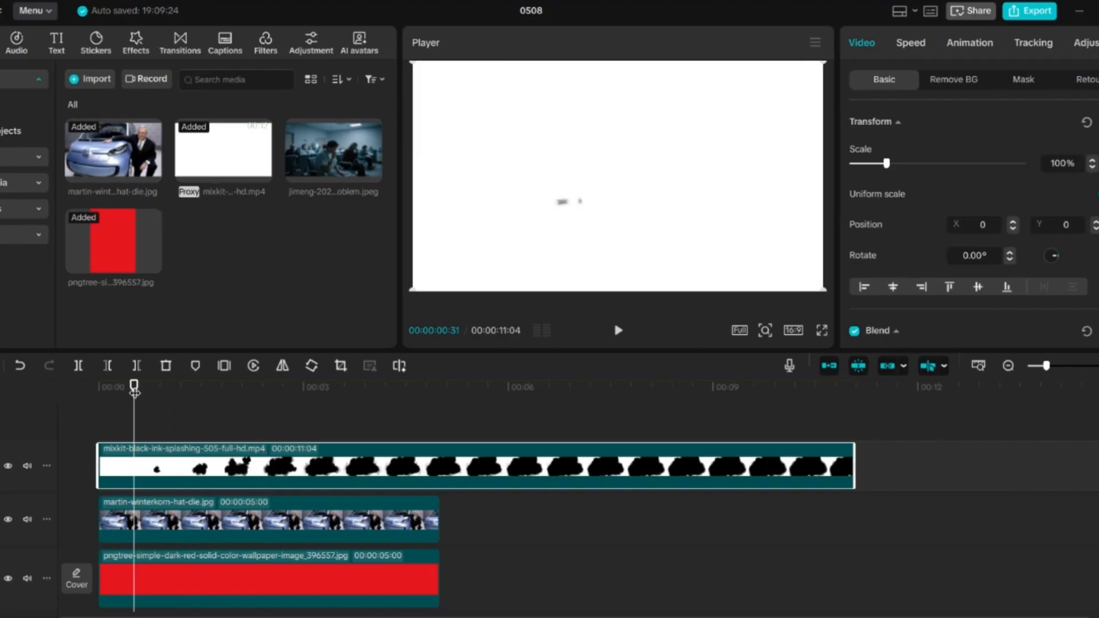
pyautogui.click(105, 368)
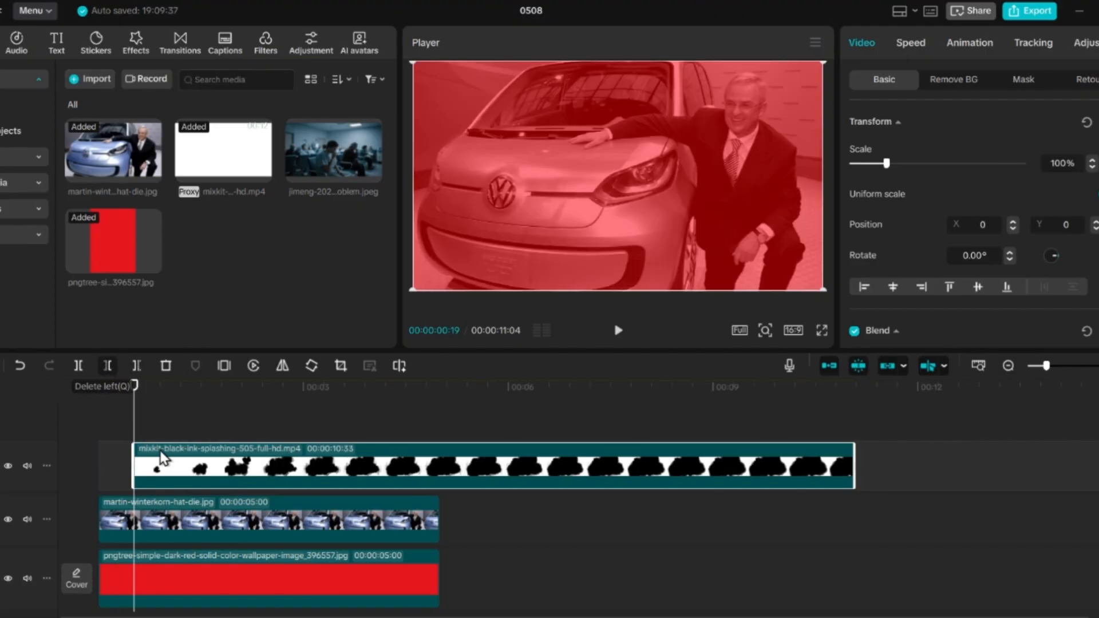
pyautogui.moveTo(156, 469); pyautogui.dragTo(149, 470)
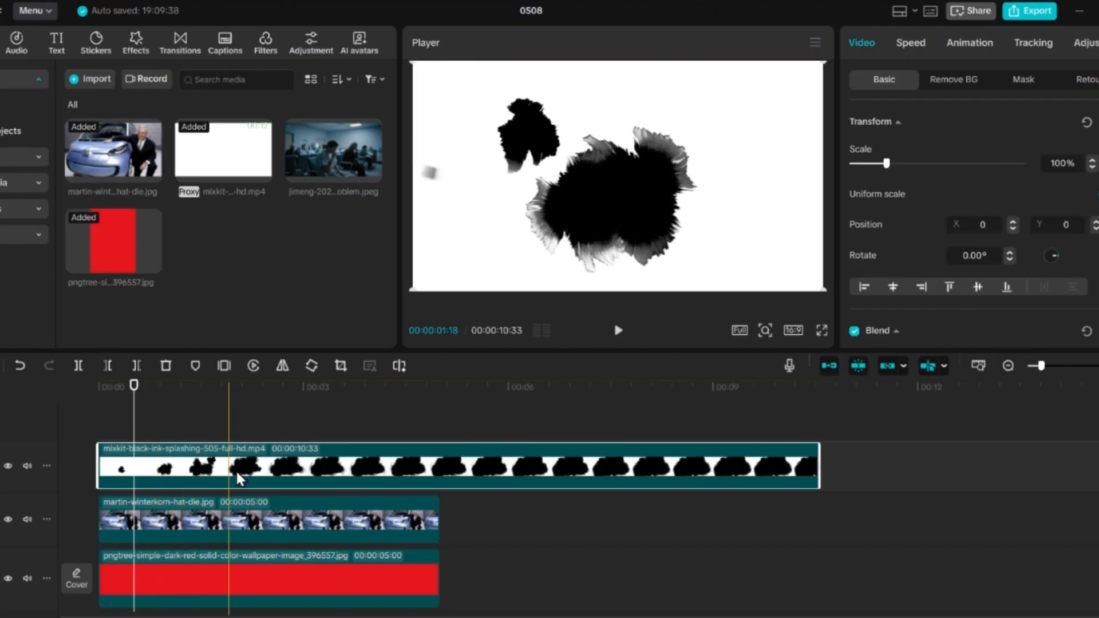
pyautogui.click(439, 390)
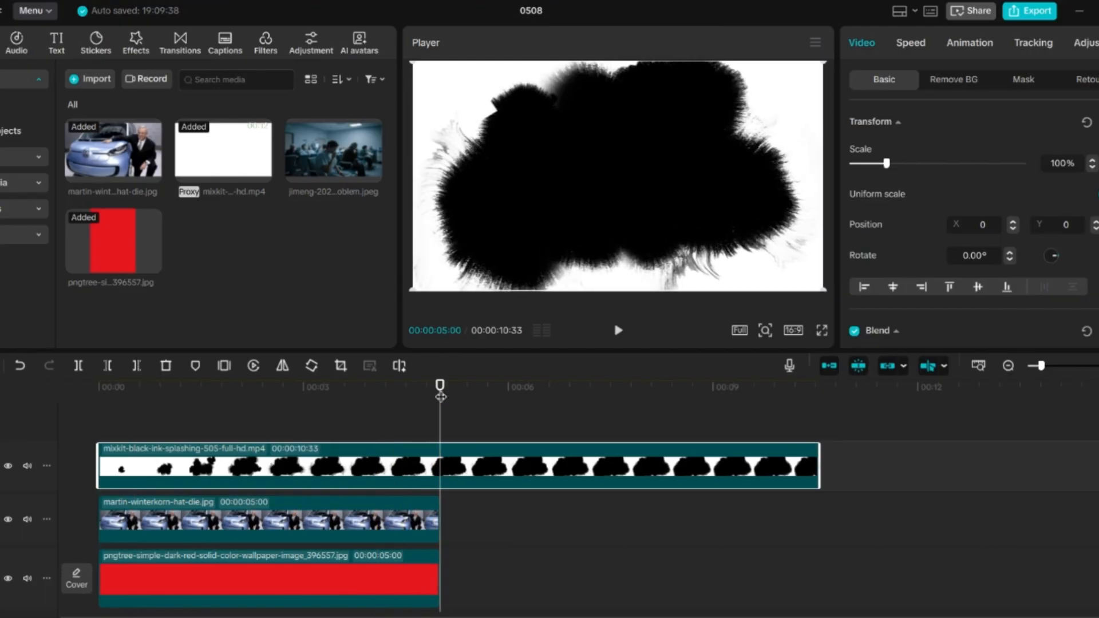
pyautogui.press('w')
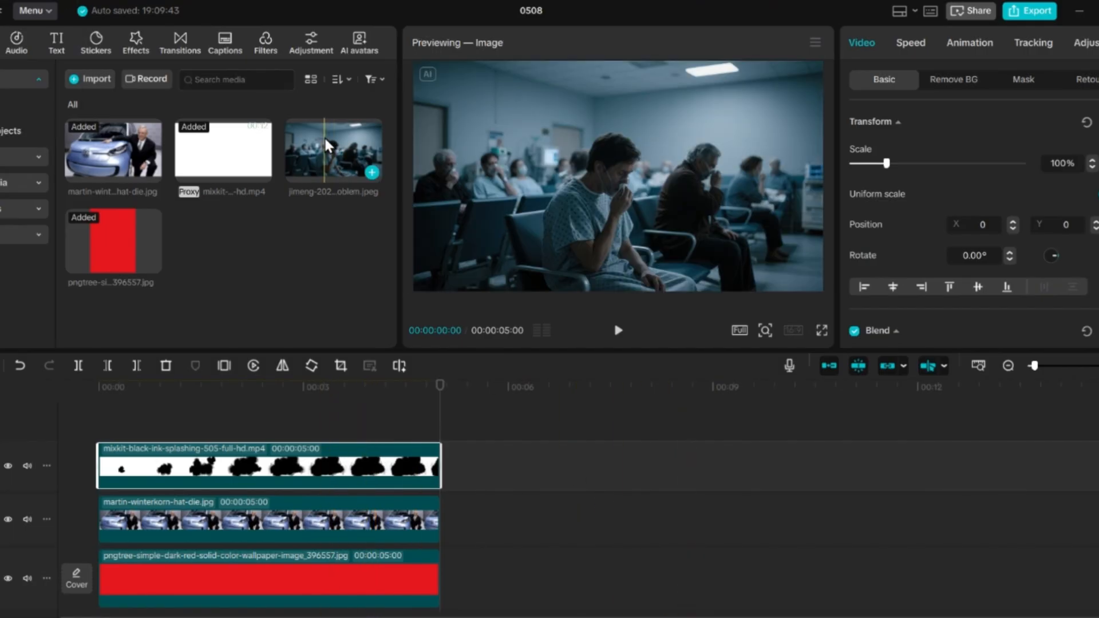
# Step: Place the hospital waiting room image on a track above the ink clip and set its blend mode to Screen
pyautogui.moveTo(324, 143); pyautogui.dragTo(90, 397)
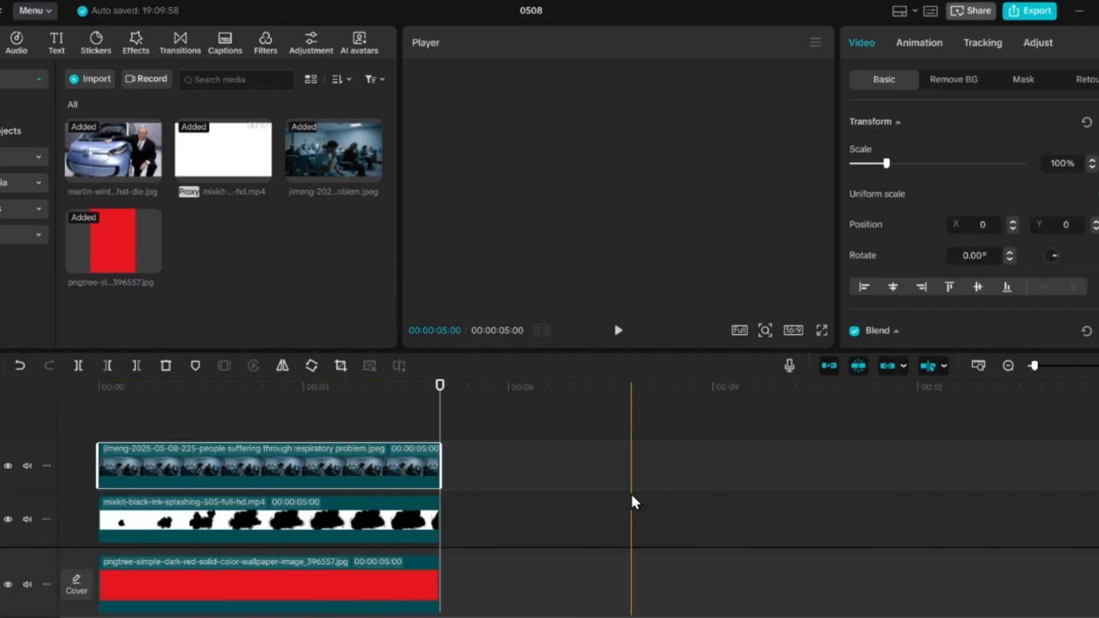
pyautogui.scroll(-2, 967, 247)
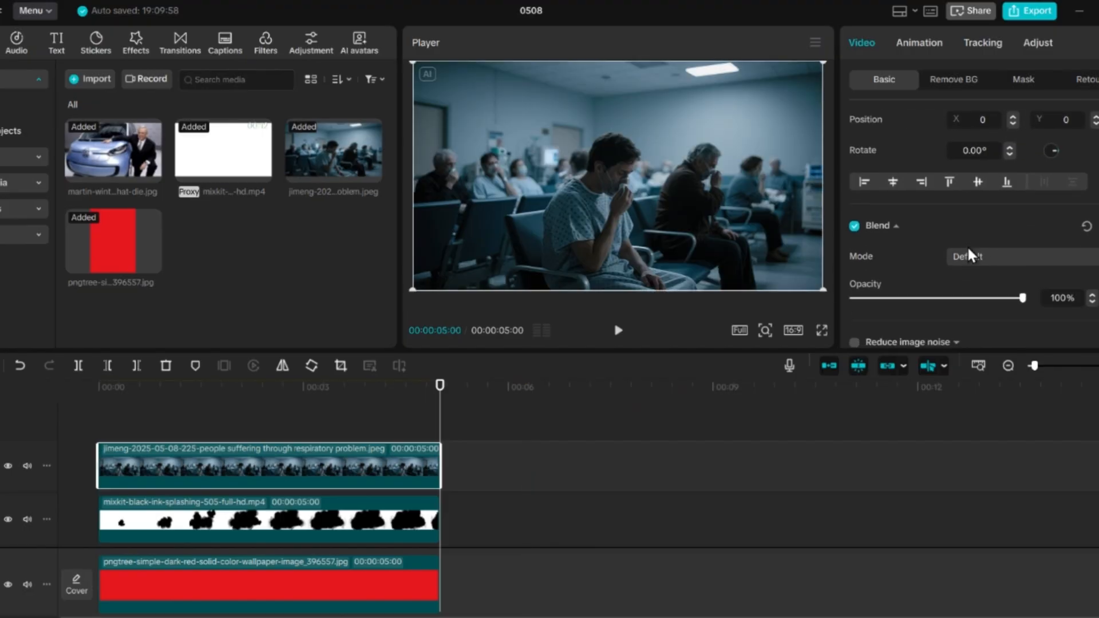
pyautogui.scroll(-1, 967, 247)
pyautogui.click(1025, 251)
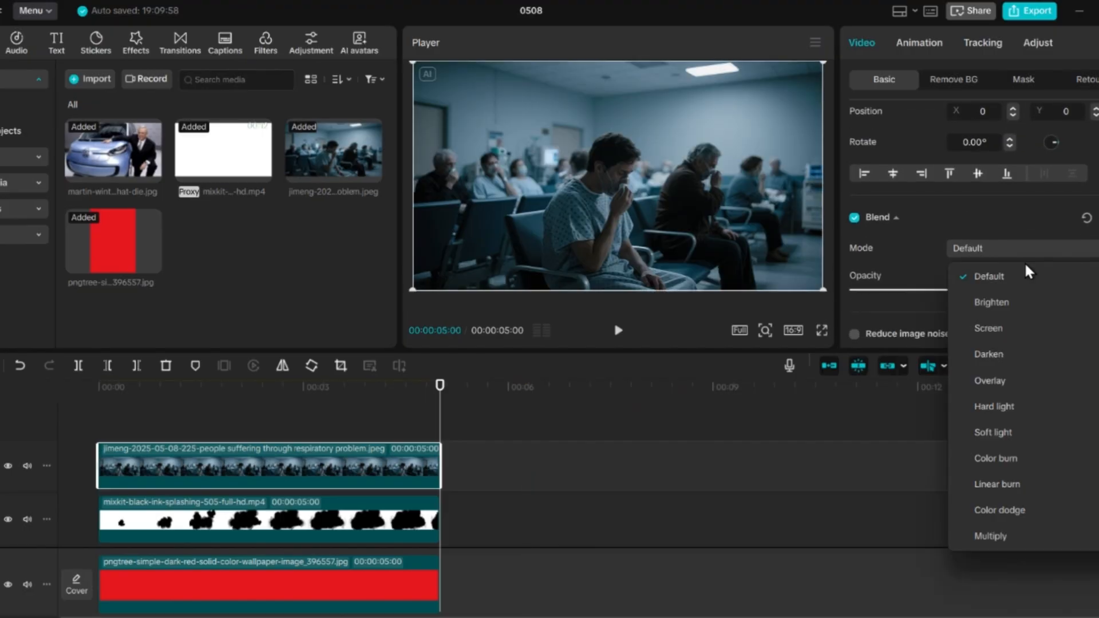
pyautogui.click(1003, 324)
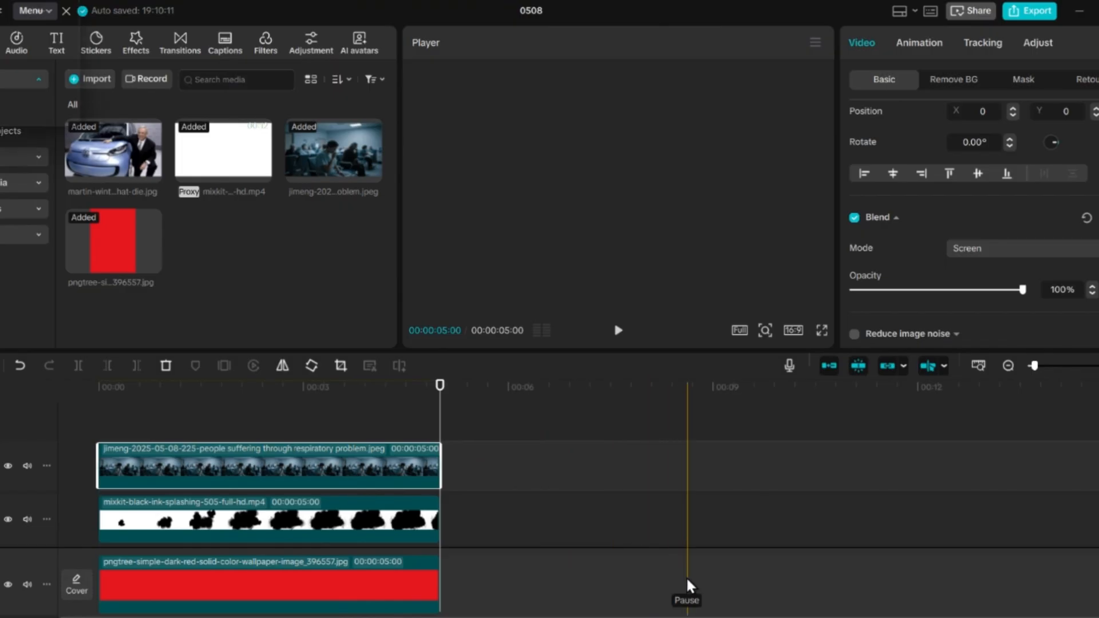
# Step: Duplicate the ink splash clip onto its own track between the hospital image and the original ink clip
pyautogui.scroll(-1, 687, 578)
pyautogui.scroll(-1, 404, 458)
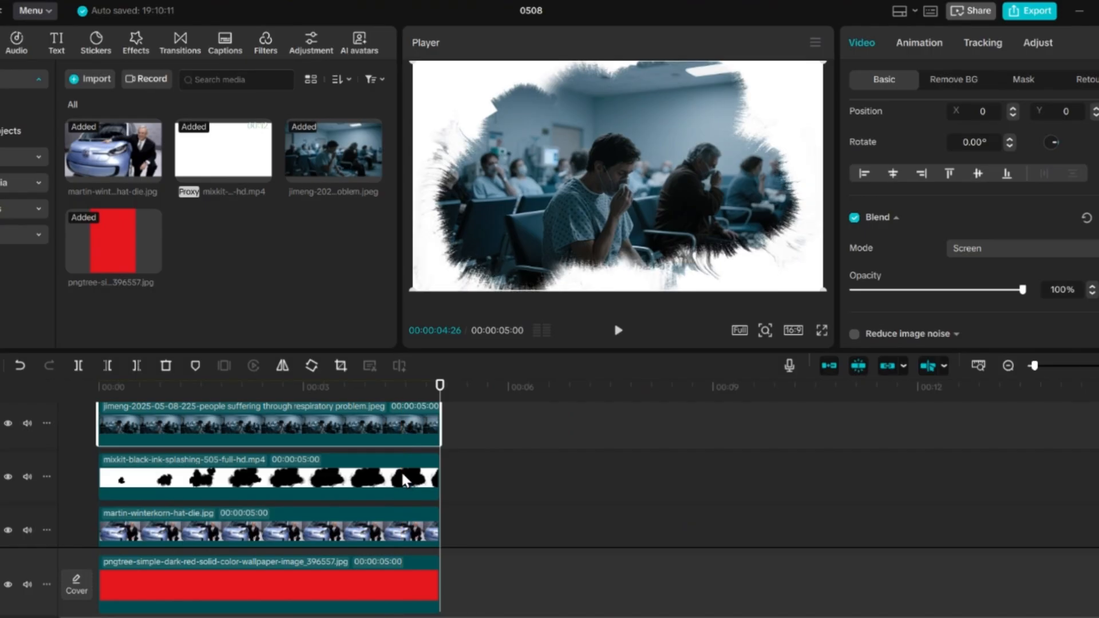
pyautogui.moveTo(401, 471); pyautogui.dragTo(400, 461)
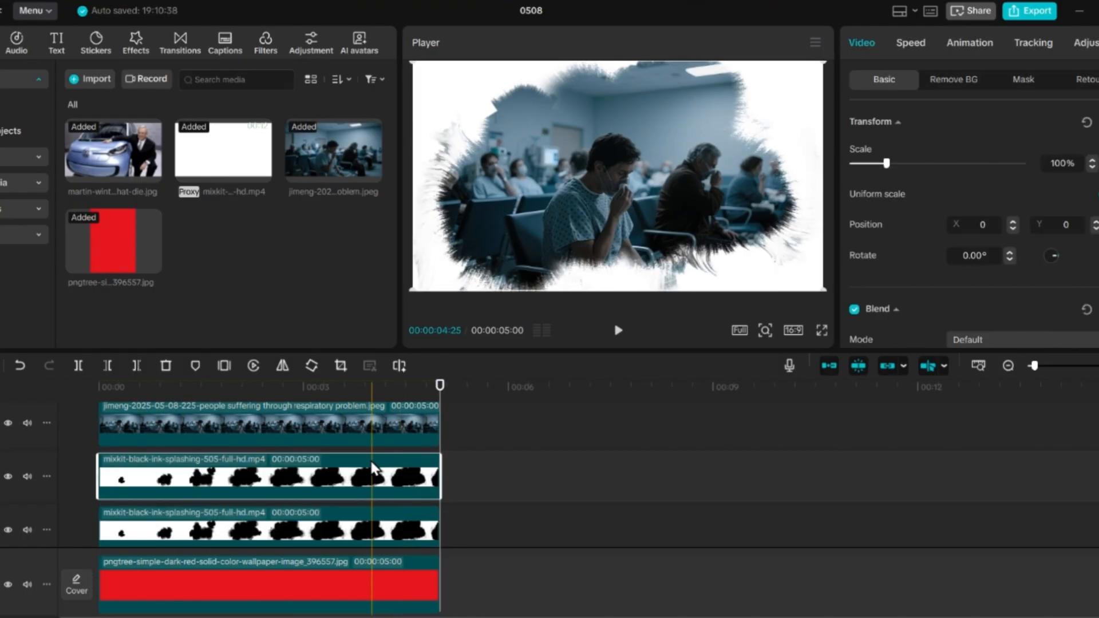
# Step: Combine the hospital image and the upper ink clip into a compound clip
pyautogui.moveTo(462, 487); pyautogui.dragTo(363, 409)
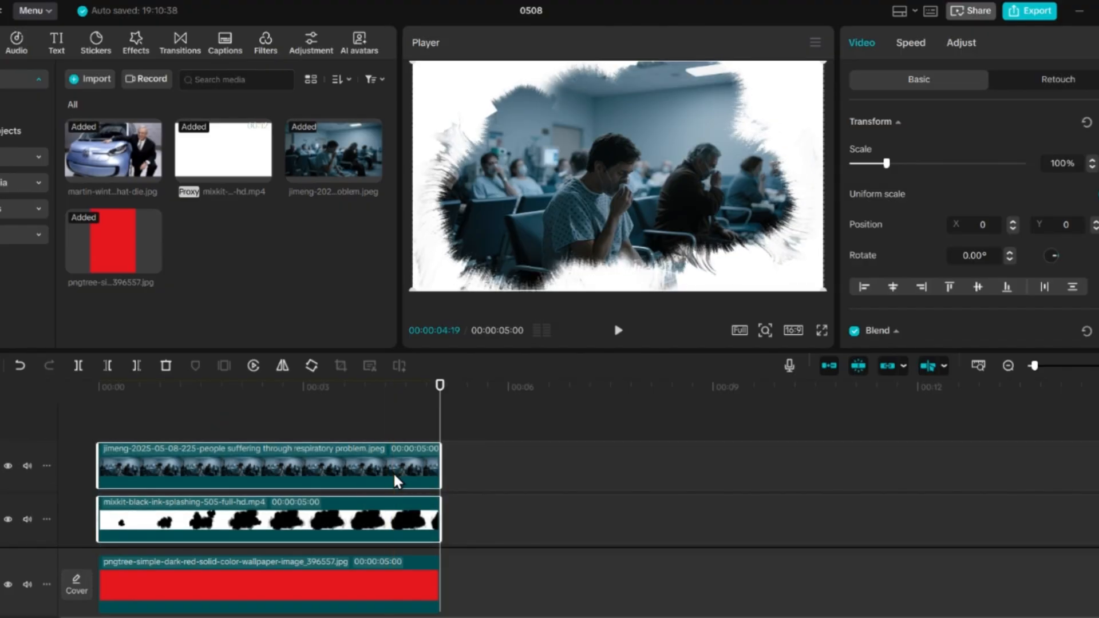
pyautogui.rightClick(393, 472)
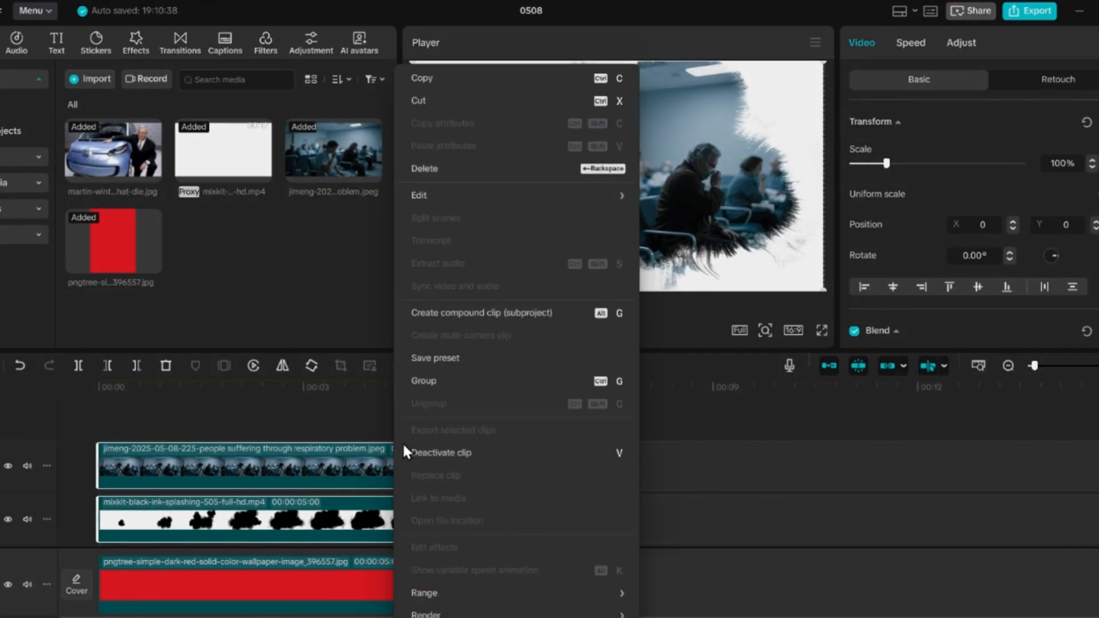
pyautogui.click(453, 316)
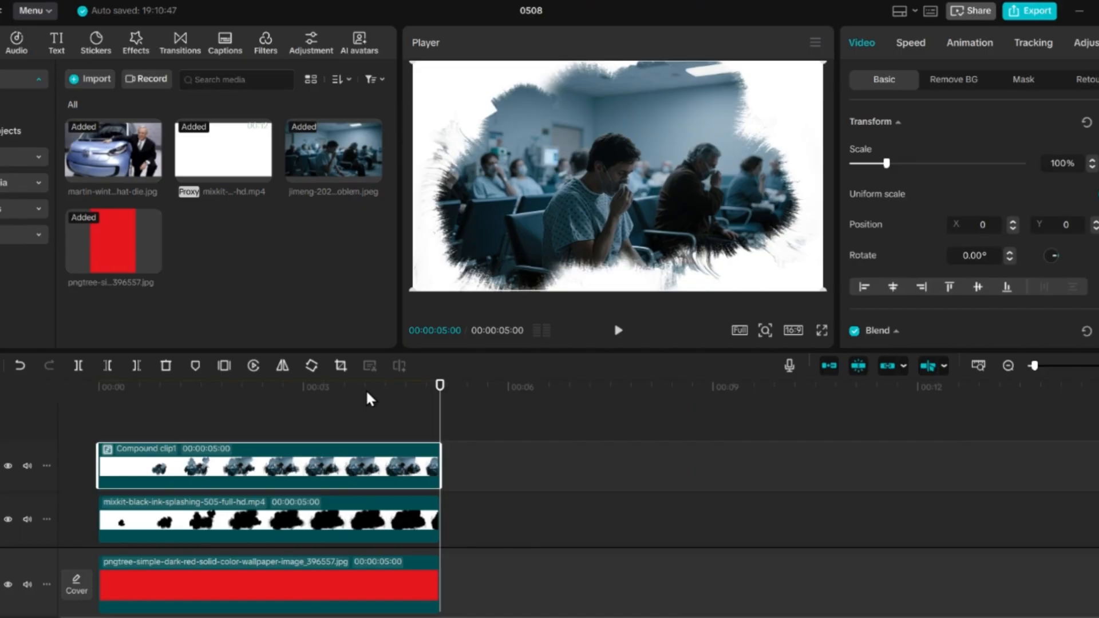
# Step: Set the compound clip's blend mode to Darken
pyautogui.click(367, 392)
pyautogui.scroll(-2, 978, 261)
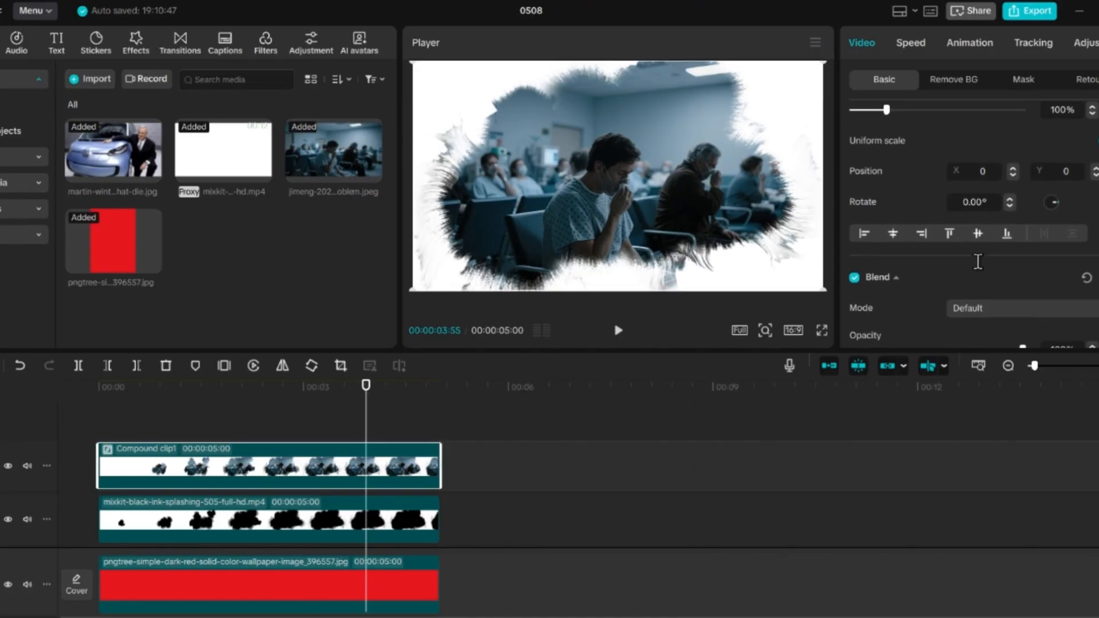
pyautogui.click(991, 309)
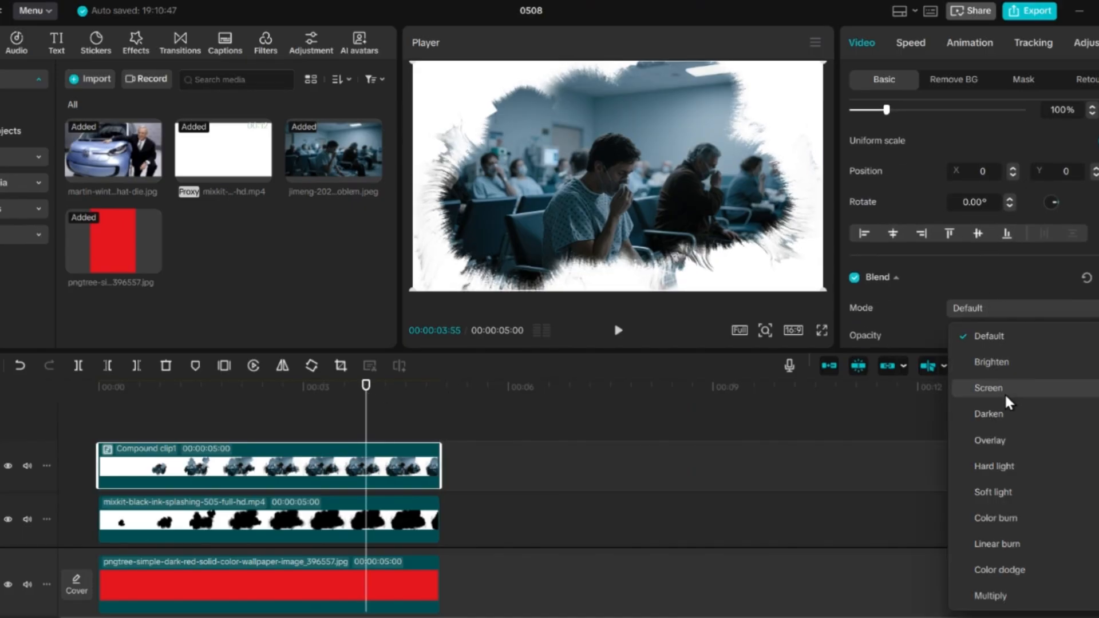
pyautogui.click(1001, 410)
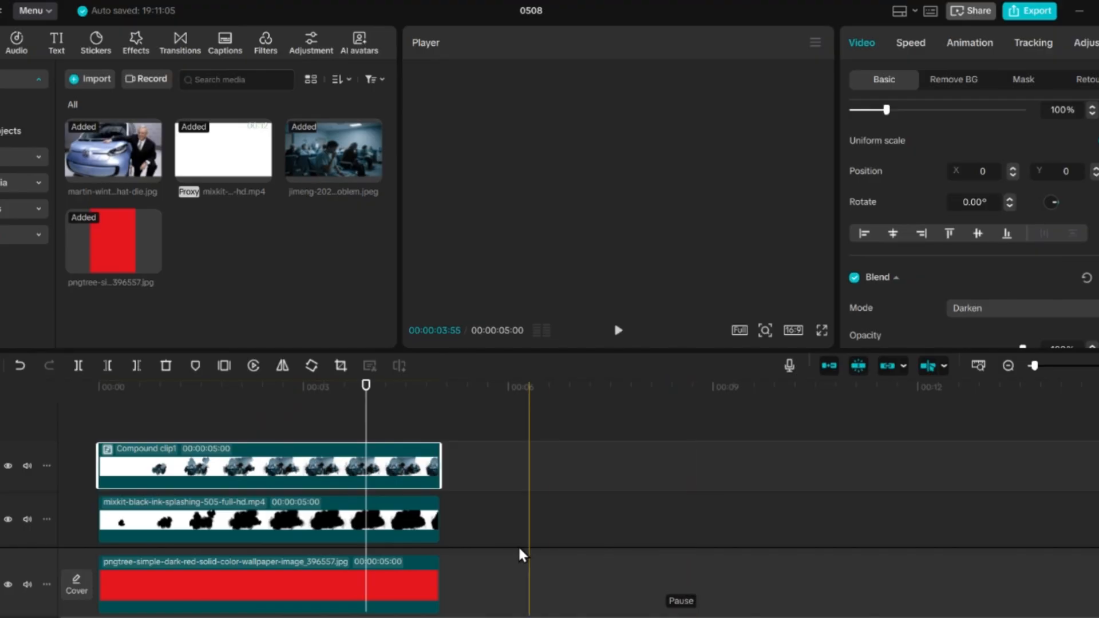
# Step: Invert the luma curve of the ink splash clip beneath the compound clip so its black and white areas swap
pyautogui.click(409, 521)
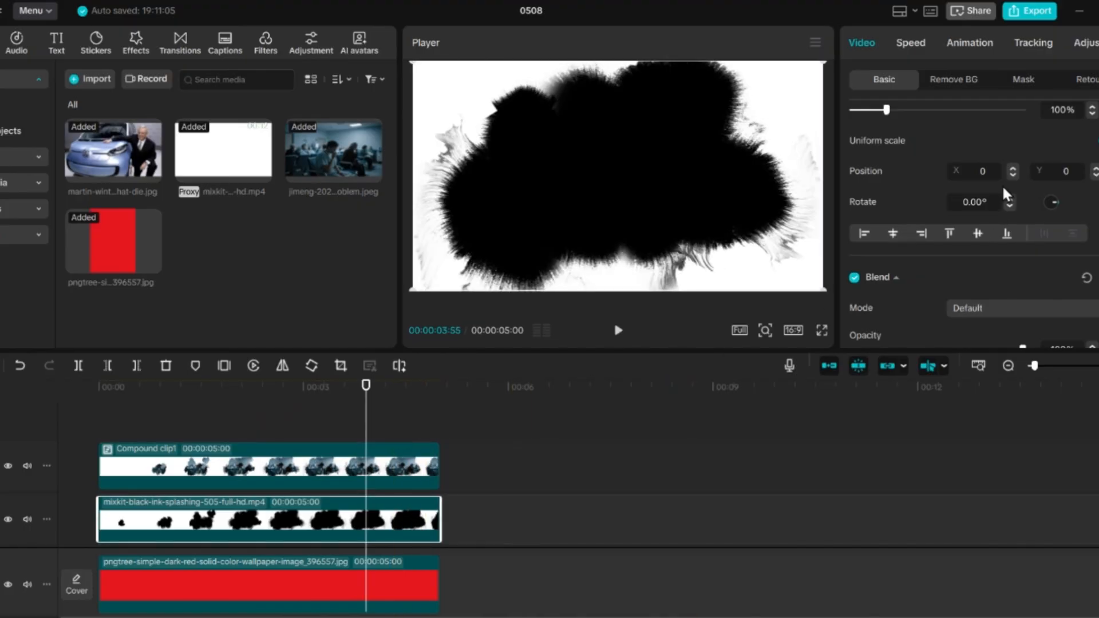
pyautogui.click(1084, 42)
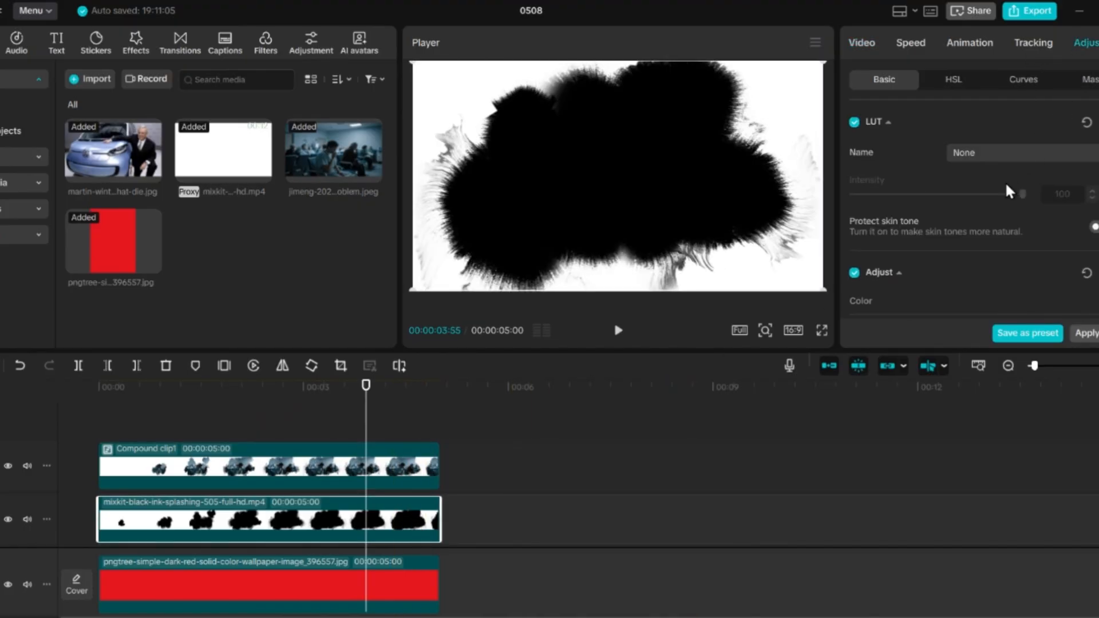
pyautogui.scroll(-3, 963, 233)
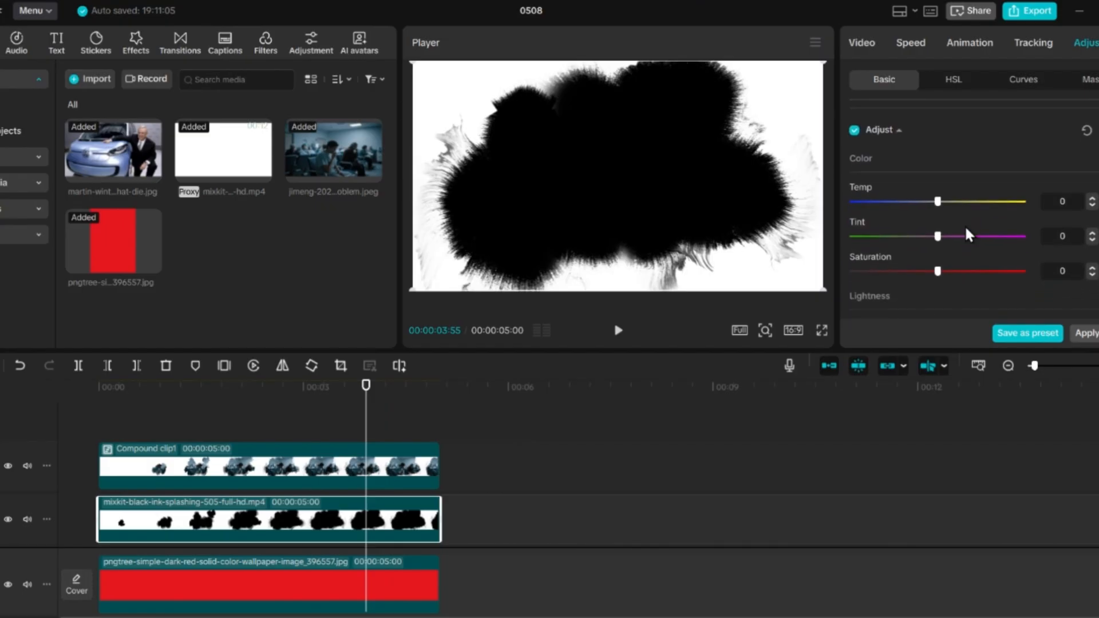
pyautogui.click(1022, 82)
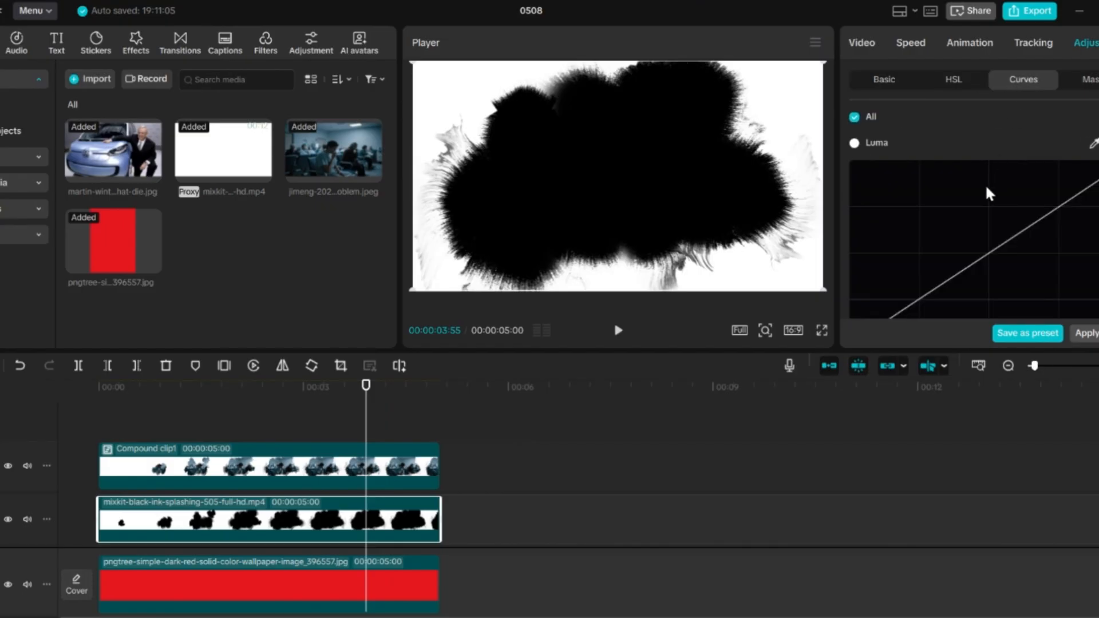
pyautogui.scroll(-1, 985, 184)
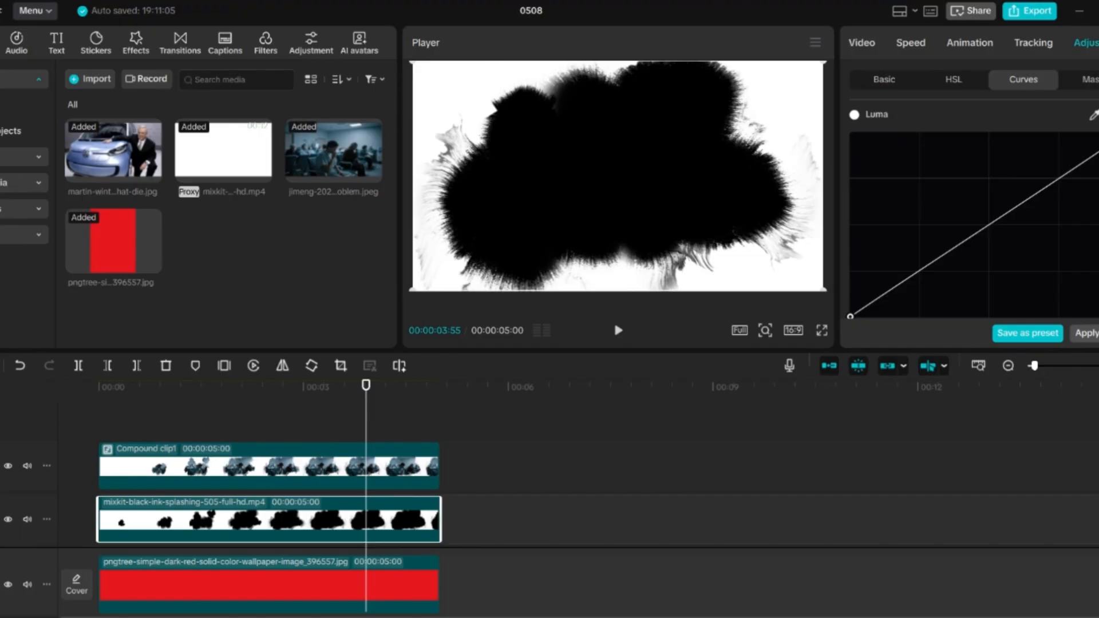
pyautogui.scroll(-5, 974, 229)
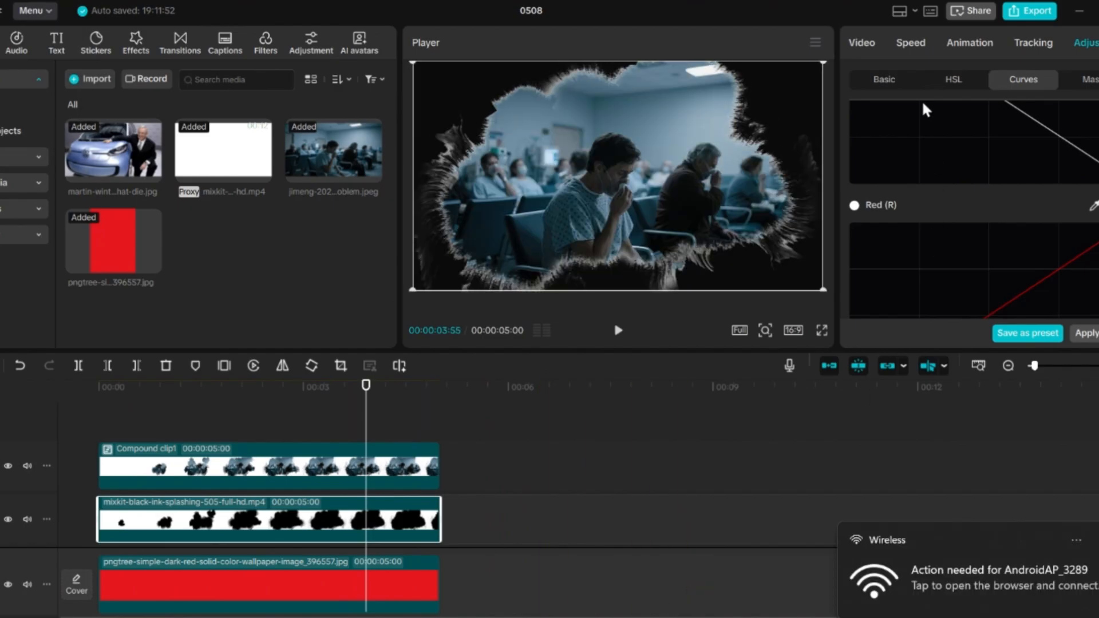
# Step: Set the inverted ink splash clip's blend mode to Color dodge
pyautogui.click(855, 40)
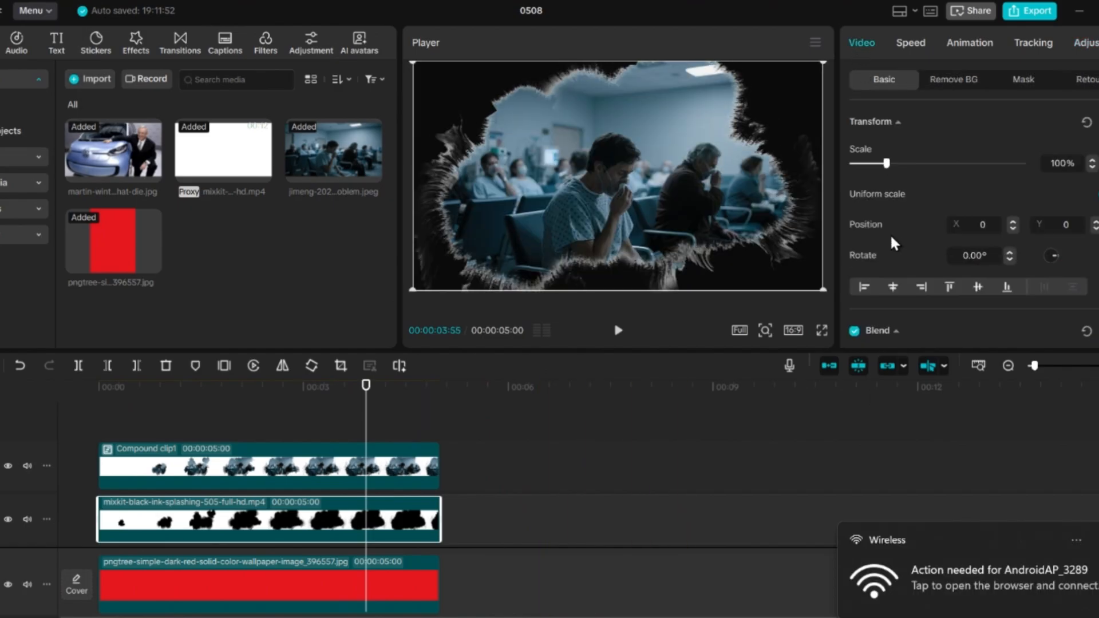
pyautogui.scroll(-1, 891, 233)
pyautogui.scroll(-5, 891, 234)
pyautogui.scroll(6, 1013, 132)
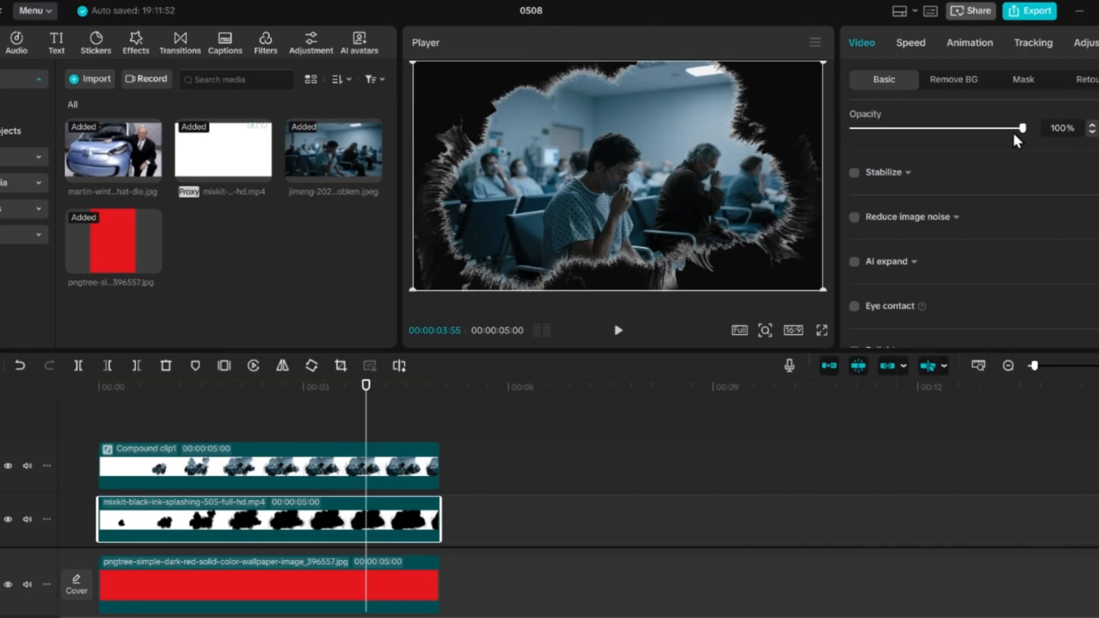
pyautogui.scroll(-4, 1020, 234)
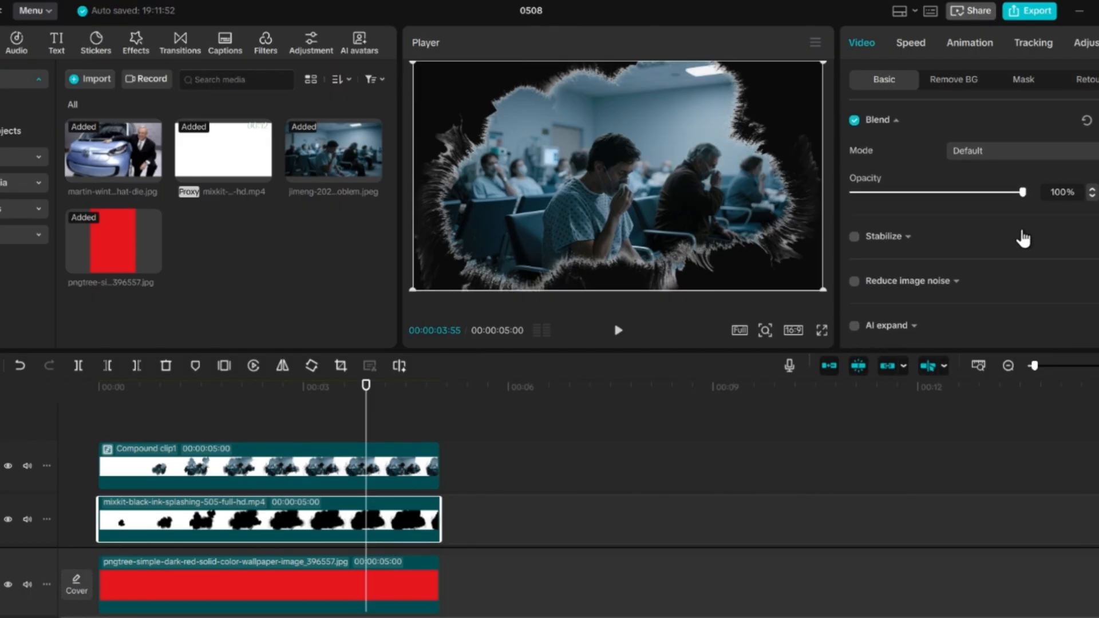
pyautogui.click(1045, 138)
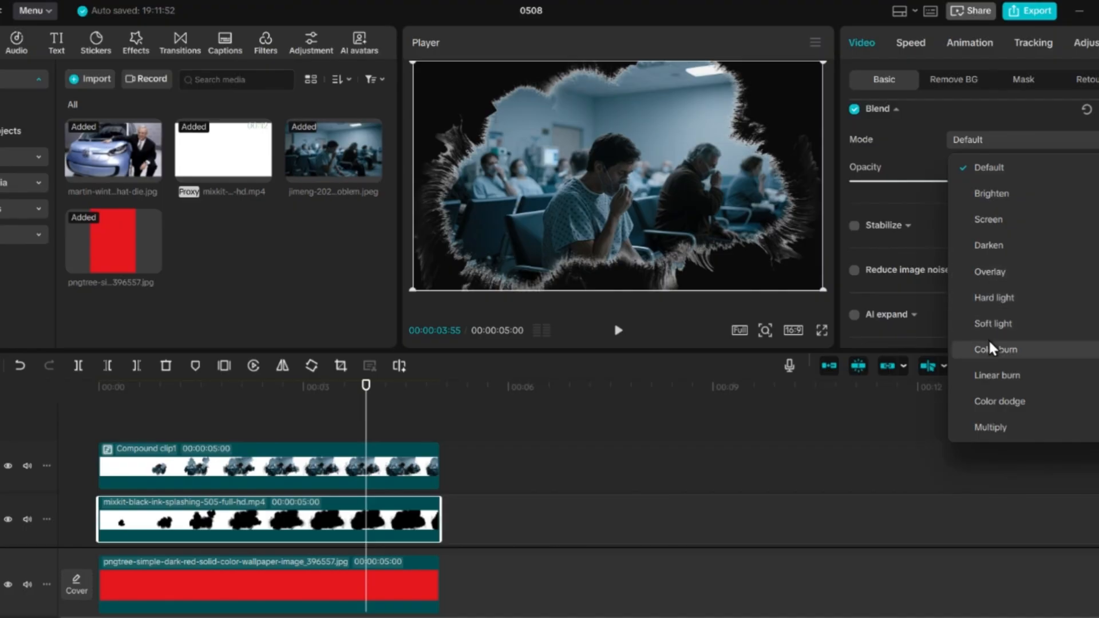
pyautogui.click(992, 401)
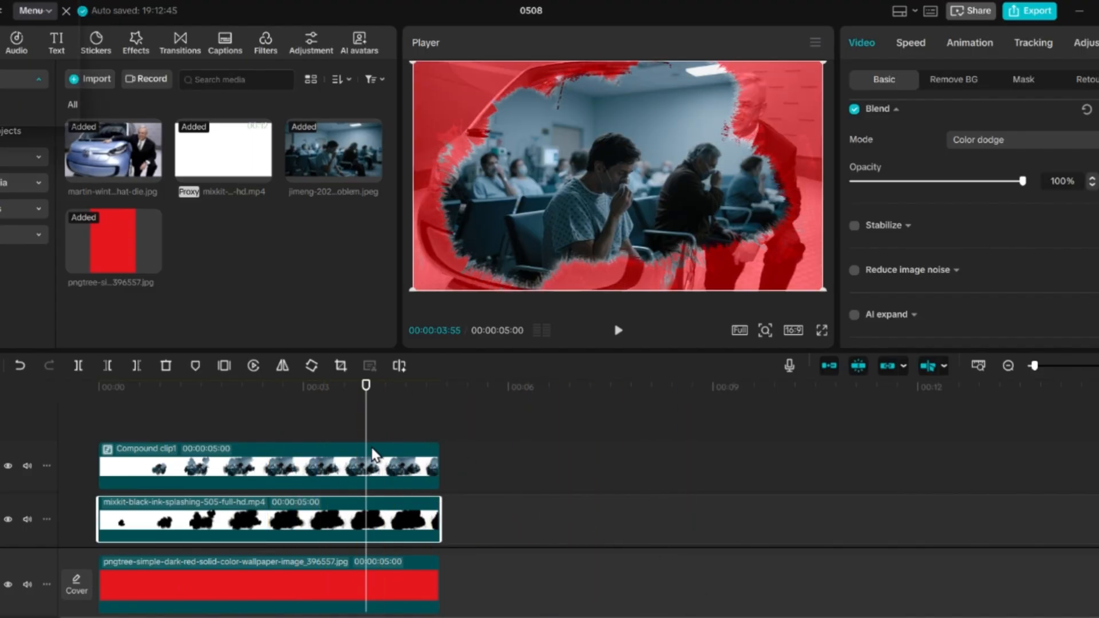
# Step: Reduce the compound clip's saturation to -50 to turn the hospital image black and white
pyautogui.click(265, 464)
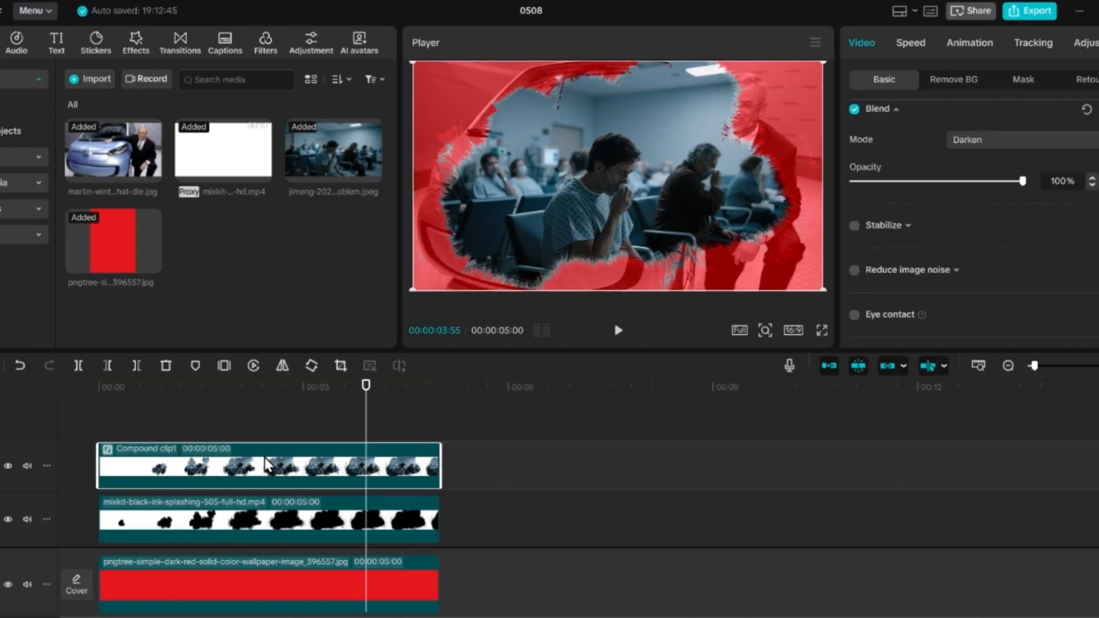
pyautogui.click(1088, 44)
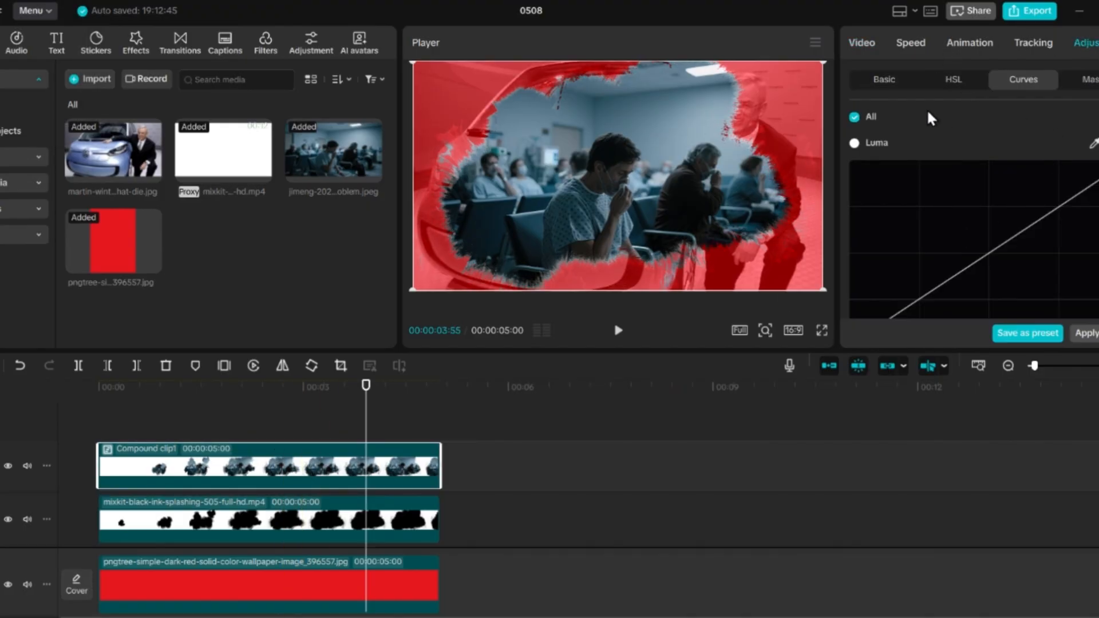
pyautogui.click(886, 83)
pyautogui.scroll(-2, 939, 196)
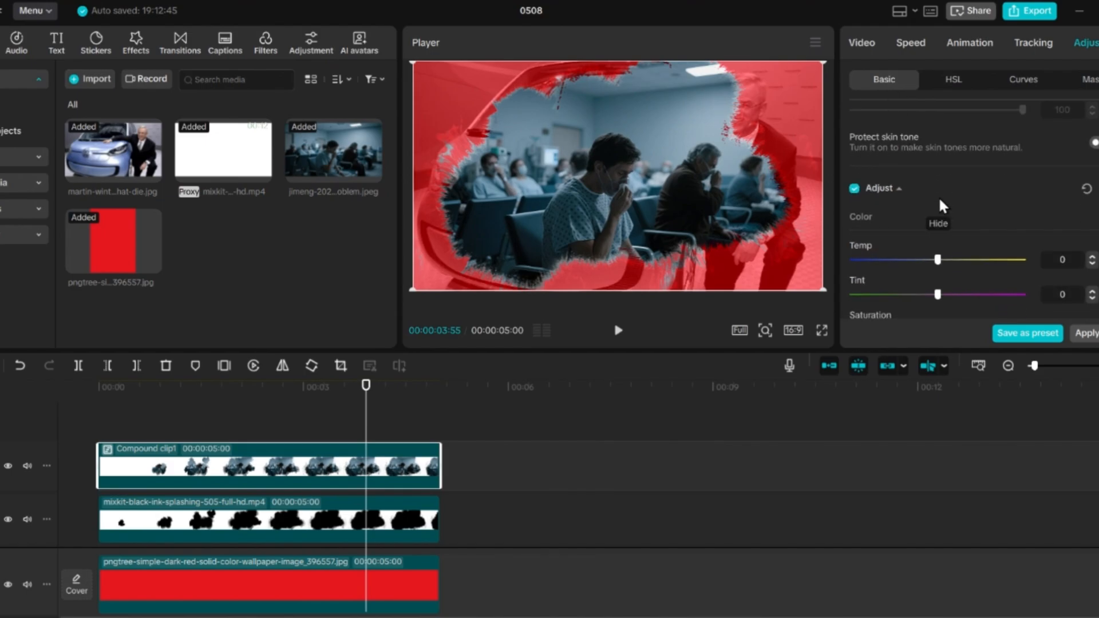
pyautogui.scroll(-5, 940, 202)
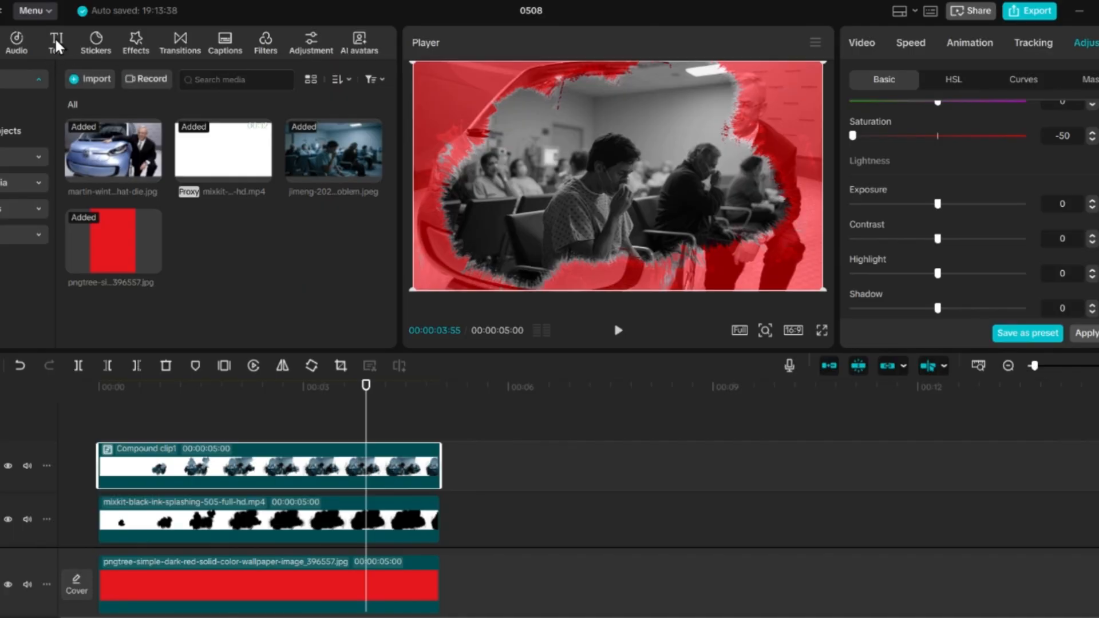
# Step: Add a default text clip above the compound clip from the timeline's start and extend it to the compound clip's end
pyautogui.click(56, 41)
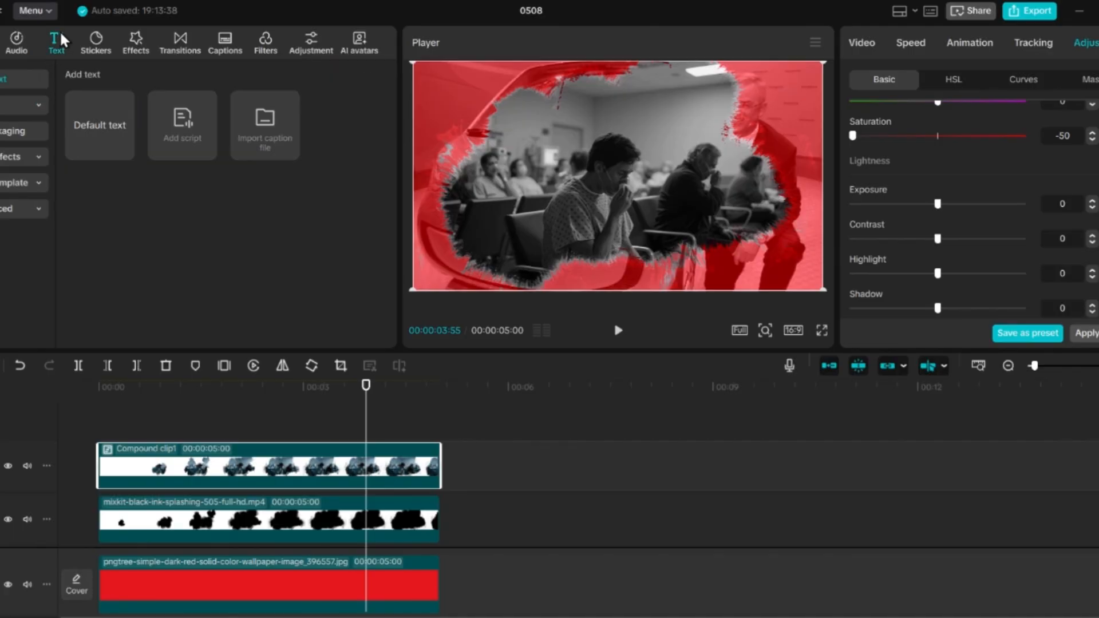
pyautogui.moveTo(94, 118); pyautogui.dragTo(97, 417)
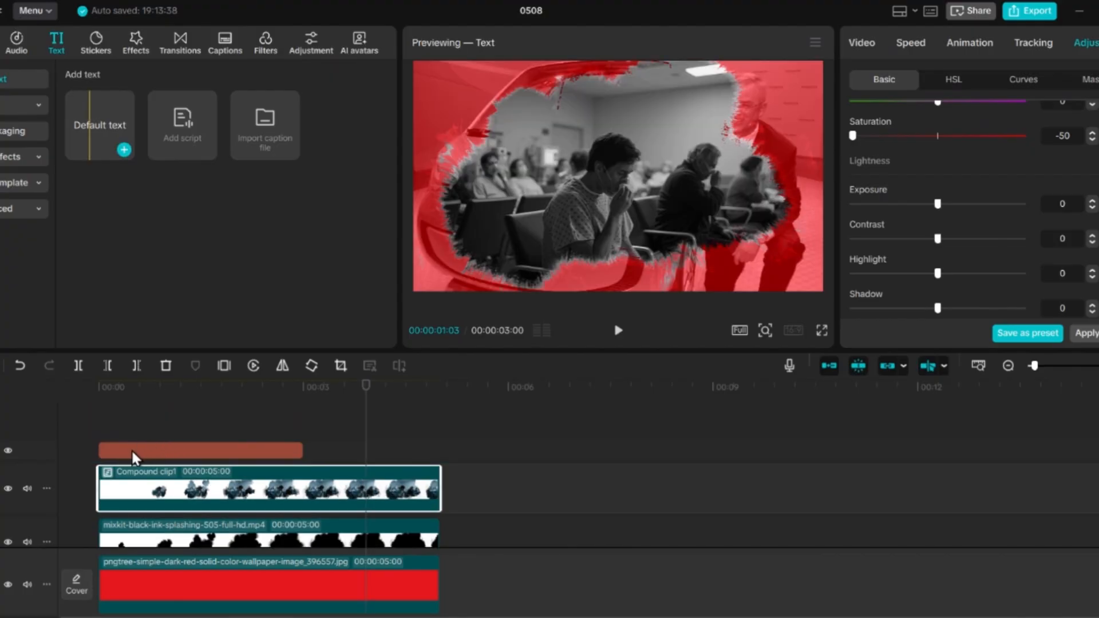
pyautogui.click(132, 449)
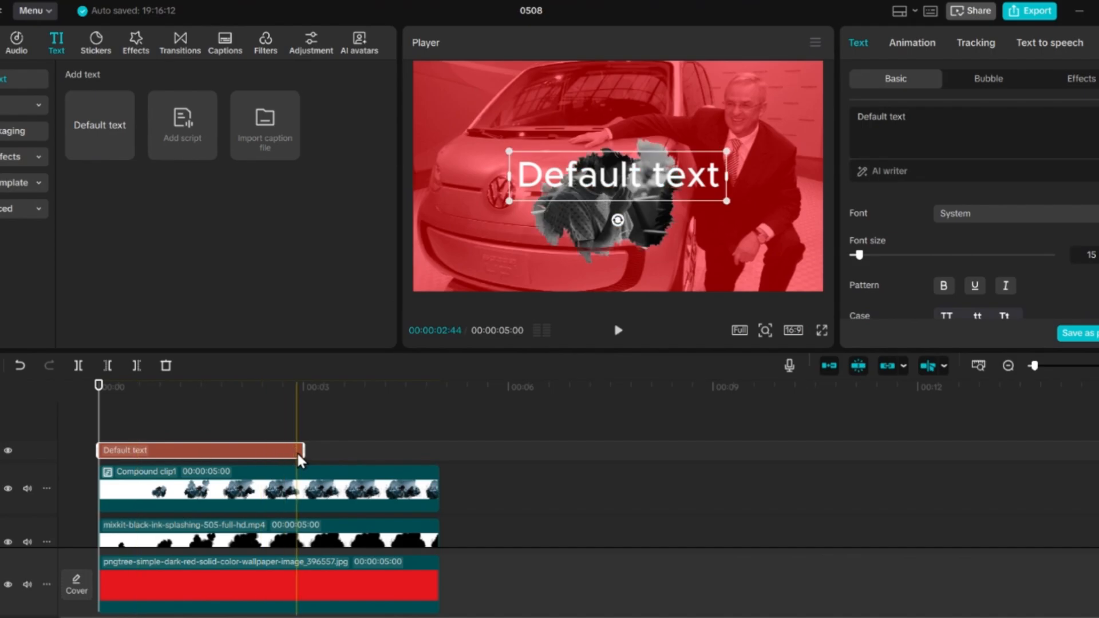
pyautogui.moveTo(304, 451); pyautogui.dragTo(441, 452)
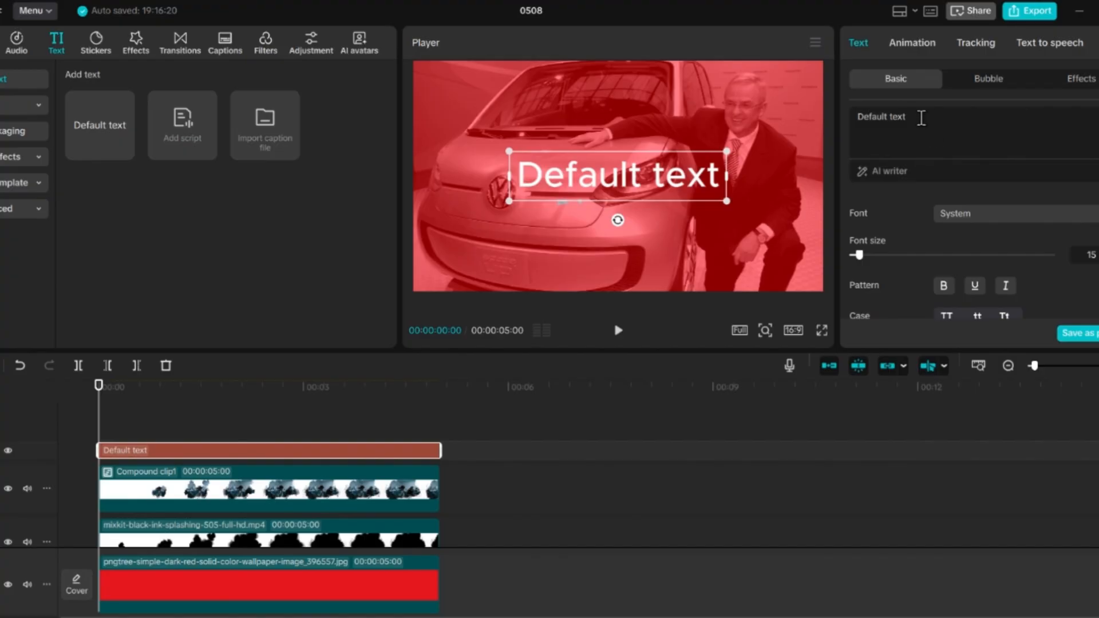
# Step: Replace the default title wording with "Volkswagen"
pyautogui.moveTo(907, 117); pyautogui.dragTo(856, 117)
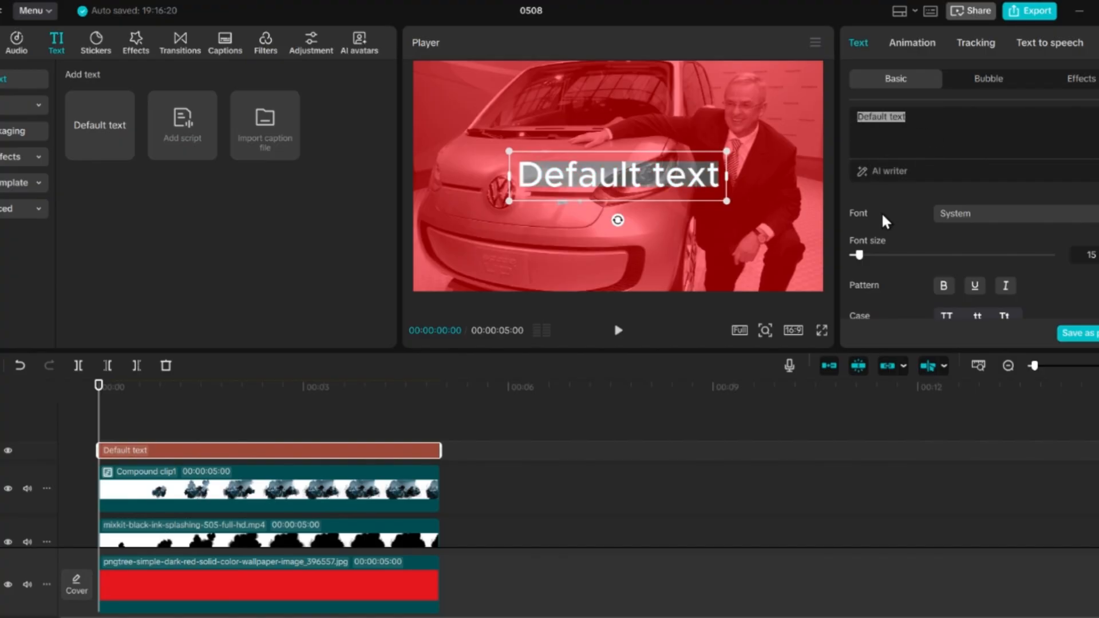
pyautogui.write('V')
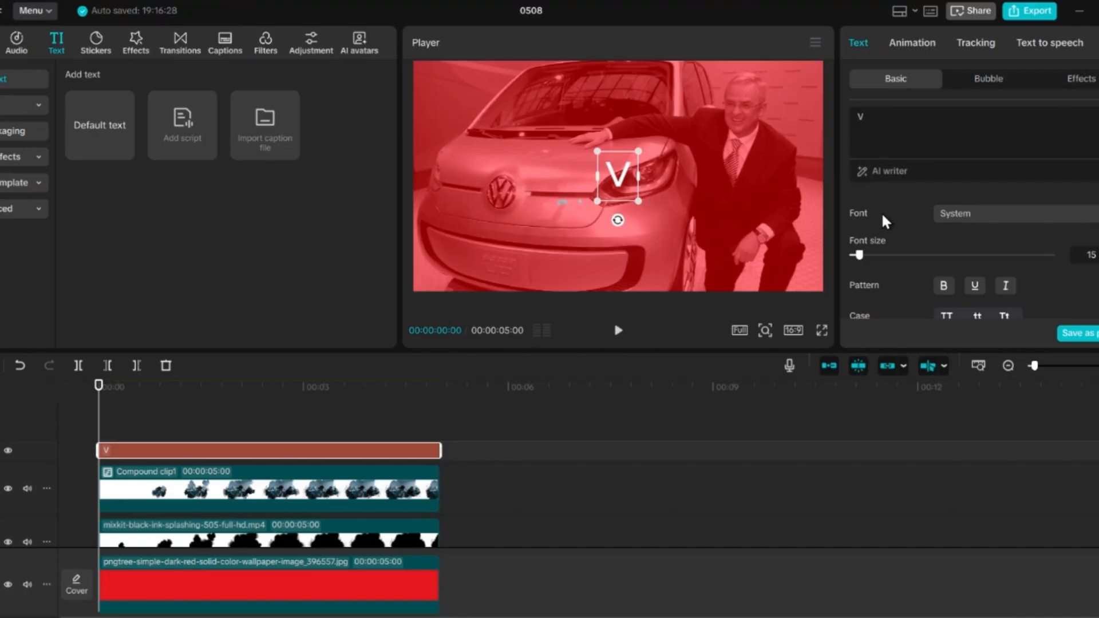
pyautogui.write('ol')
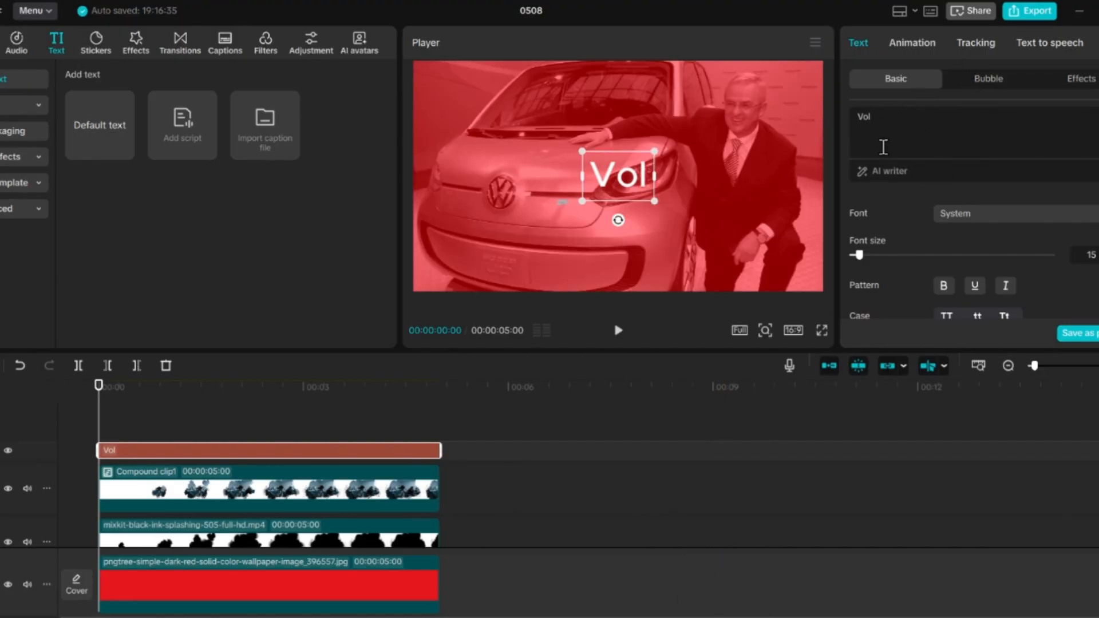
pyautogui.write('k')
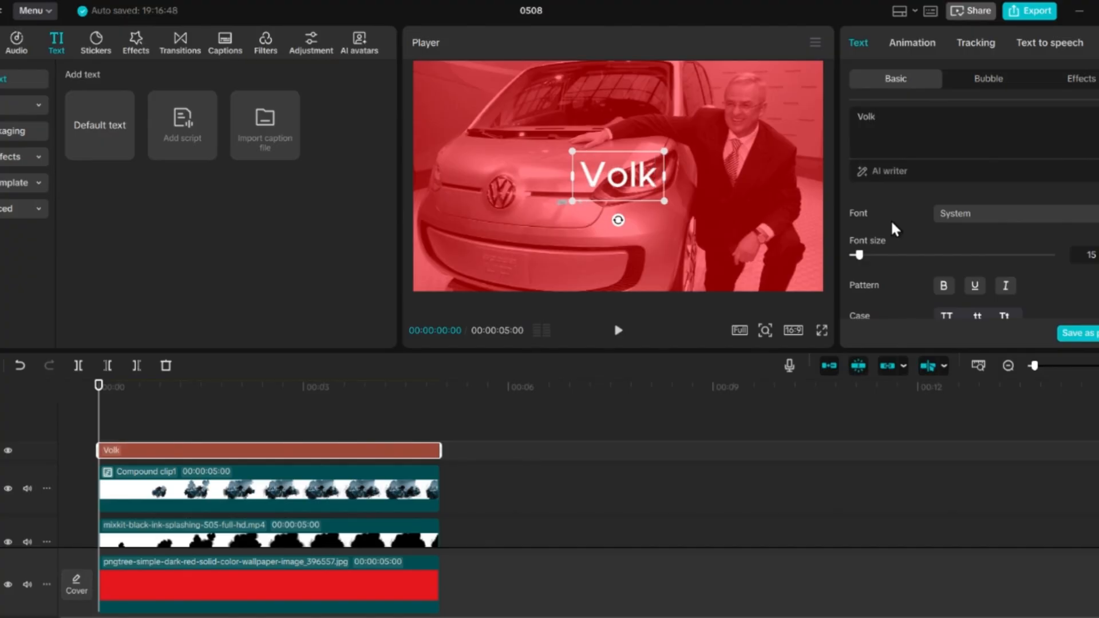
pyautogui.write('sw')
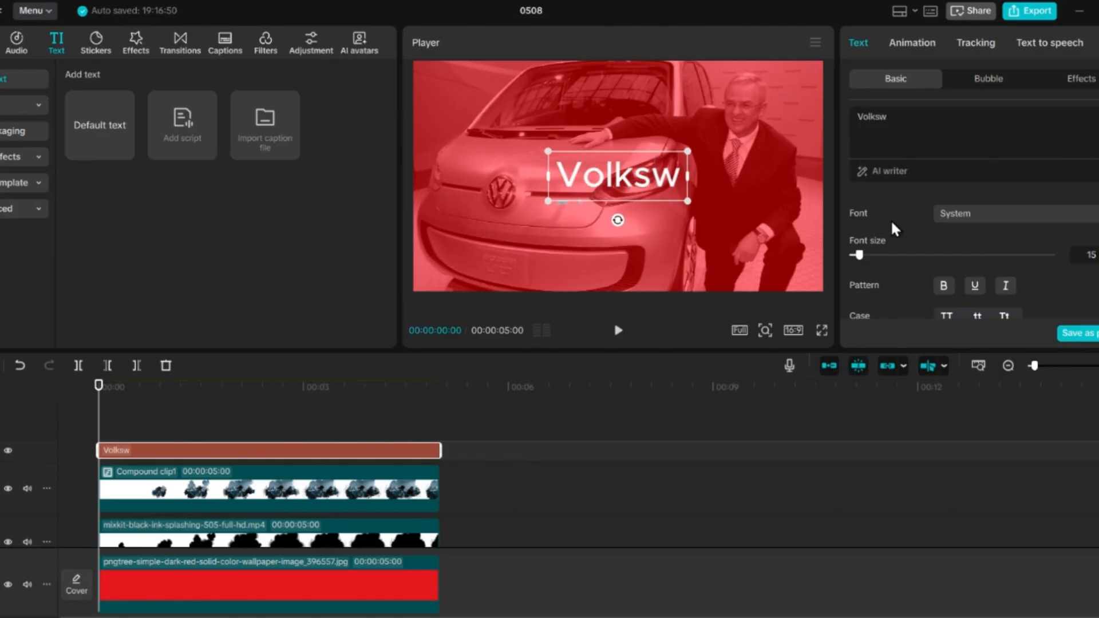
pyautogui.write('ag')
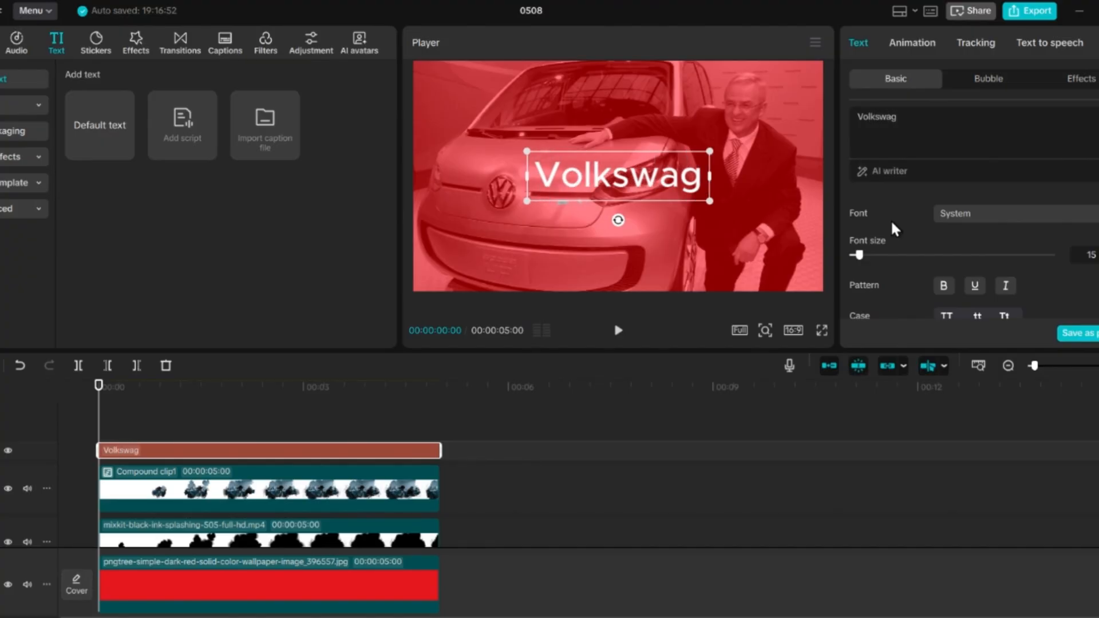
pyautogui.write('en')
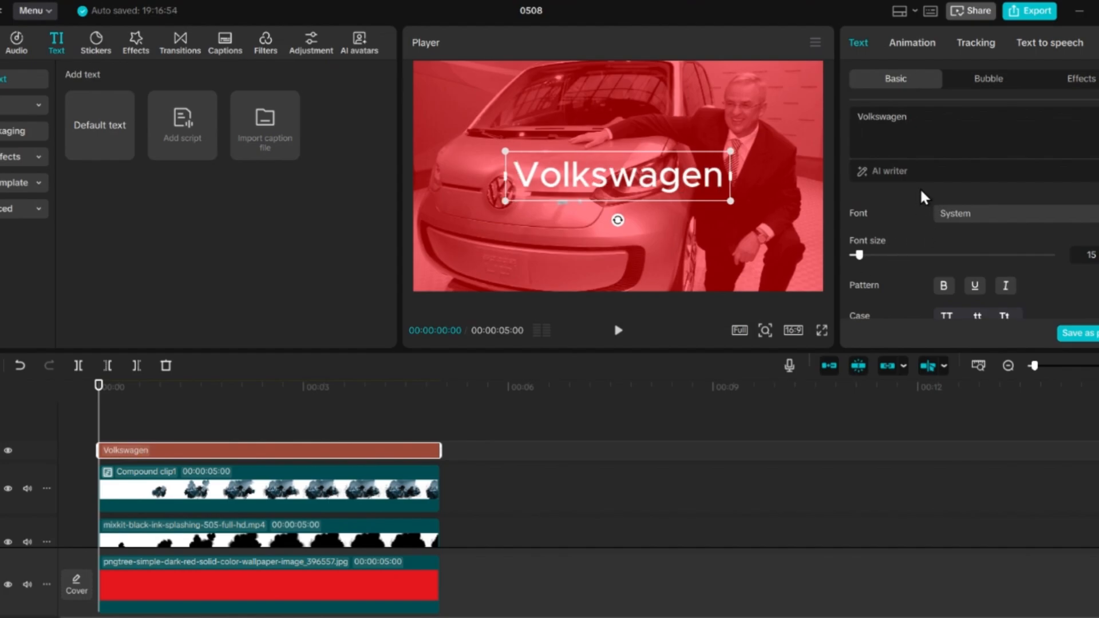
# Step: Set the Volkswagen title's font to Courier New Italic and make it bold and underlined
pyautogui.click(1002, 217)
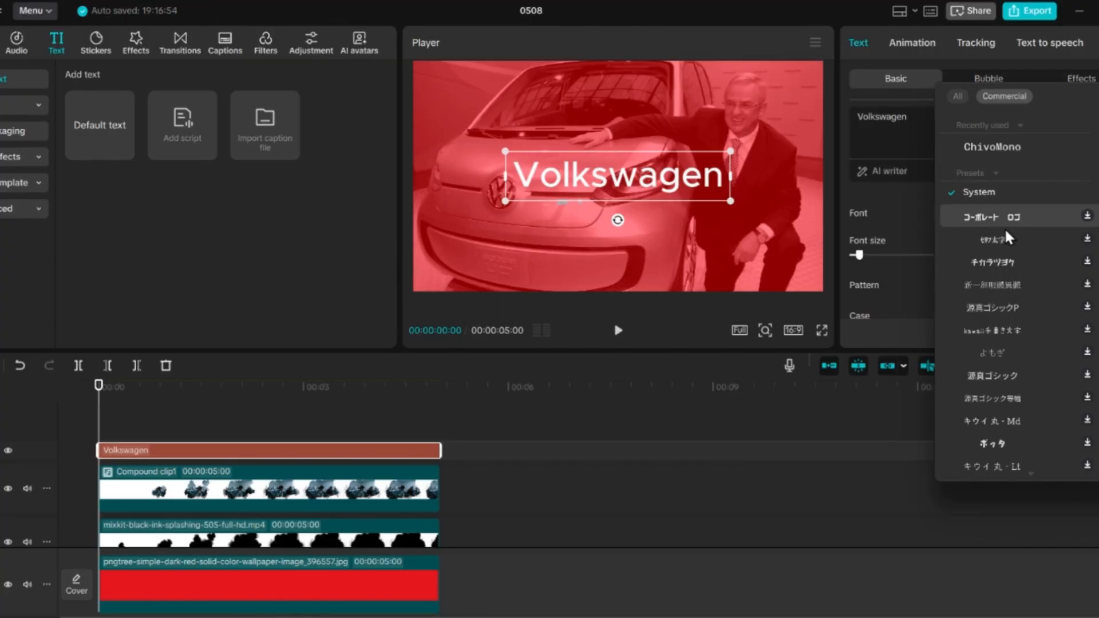
pyautogui.scroll(-4, 1001, 291)
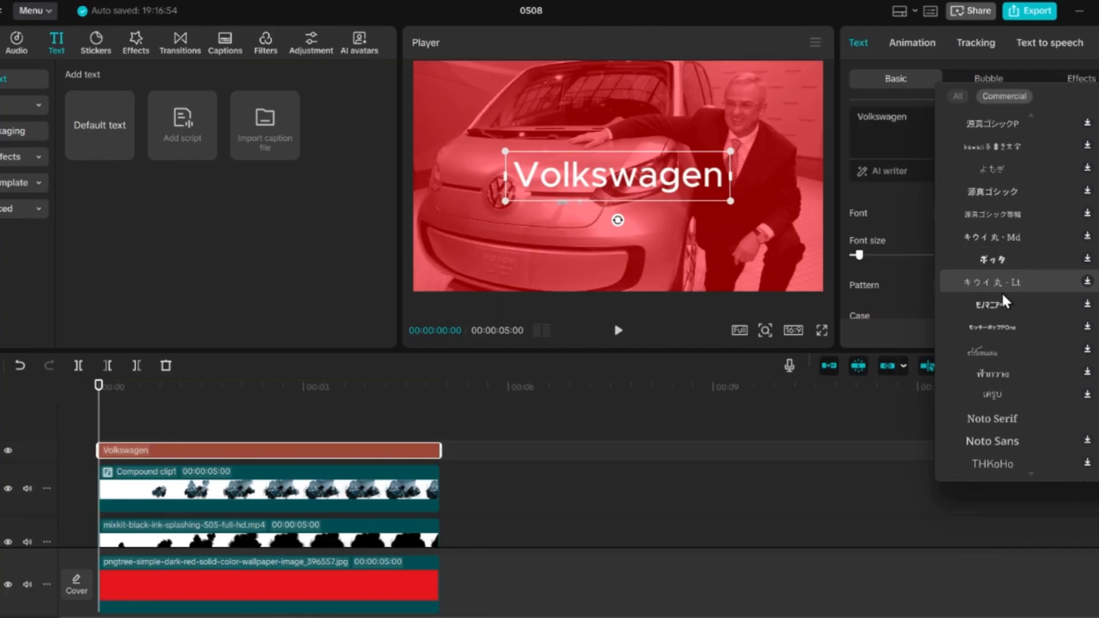
pyautogui.scroll(-4, 1002, 291)
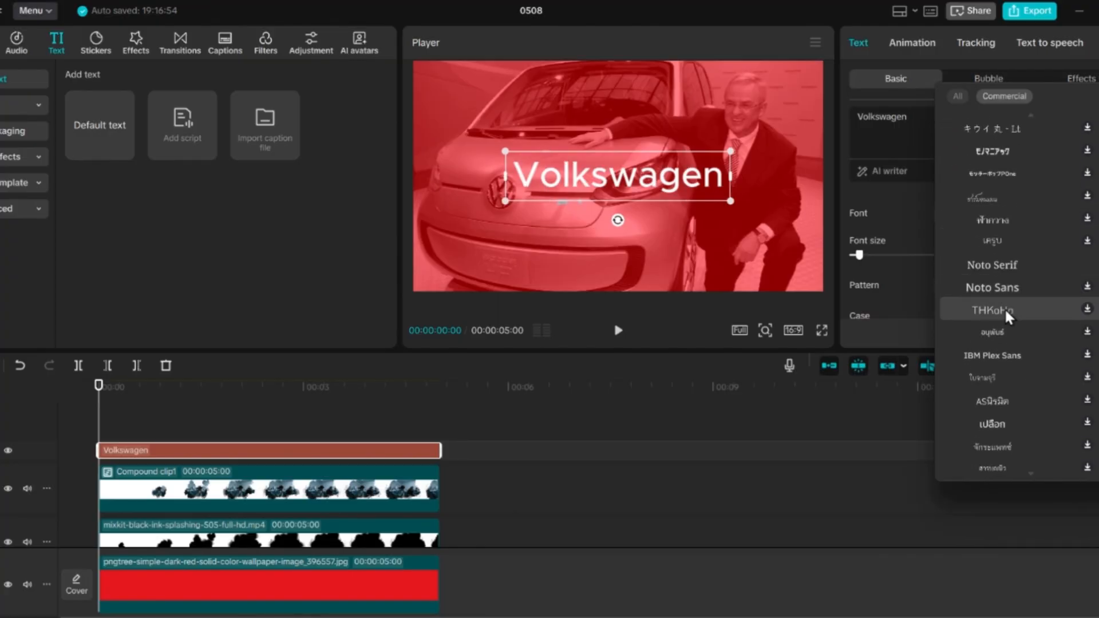
pyautogui.scroll(-7, 1011, 345)
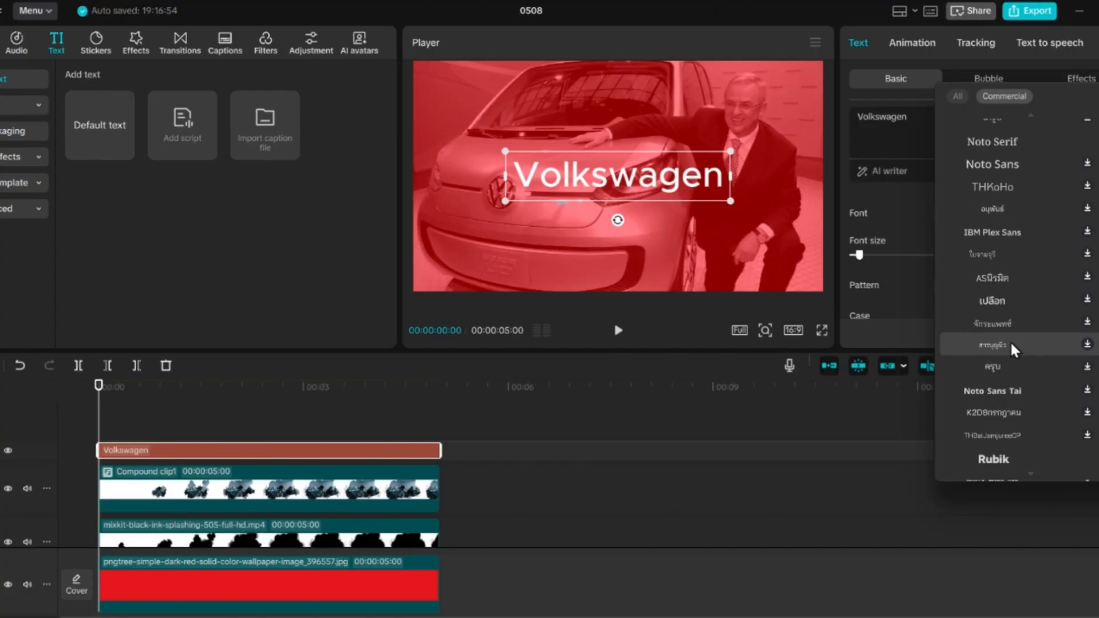
pyautogui.scroll(-2, 1012, 346)
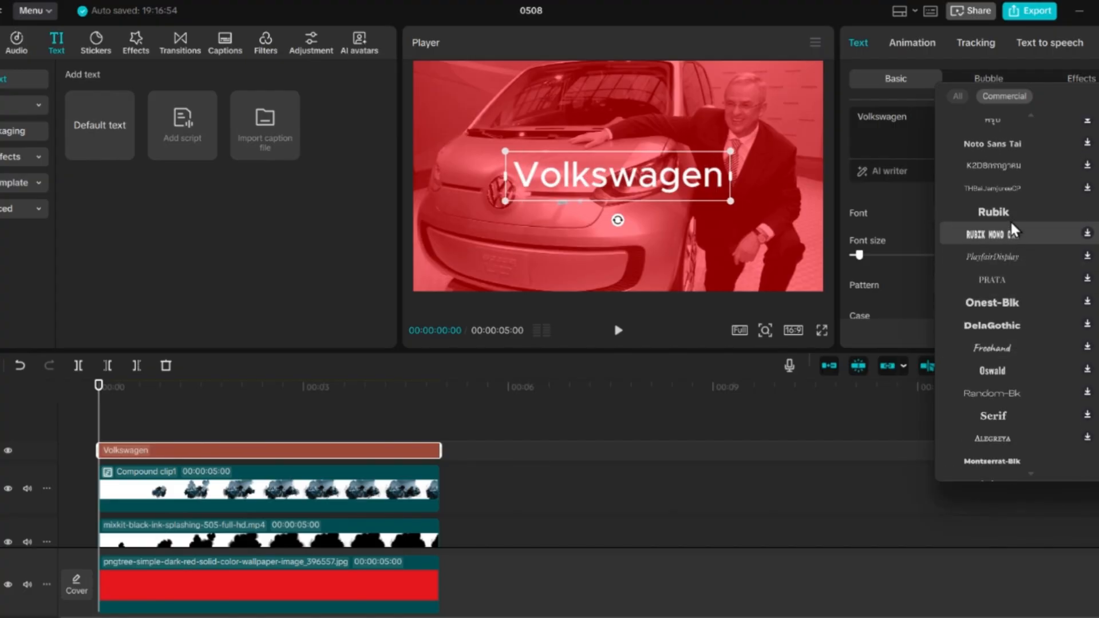
pyautogui.click(687, 577)
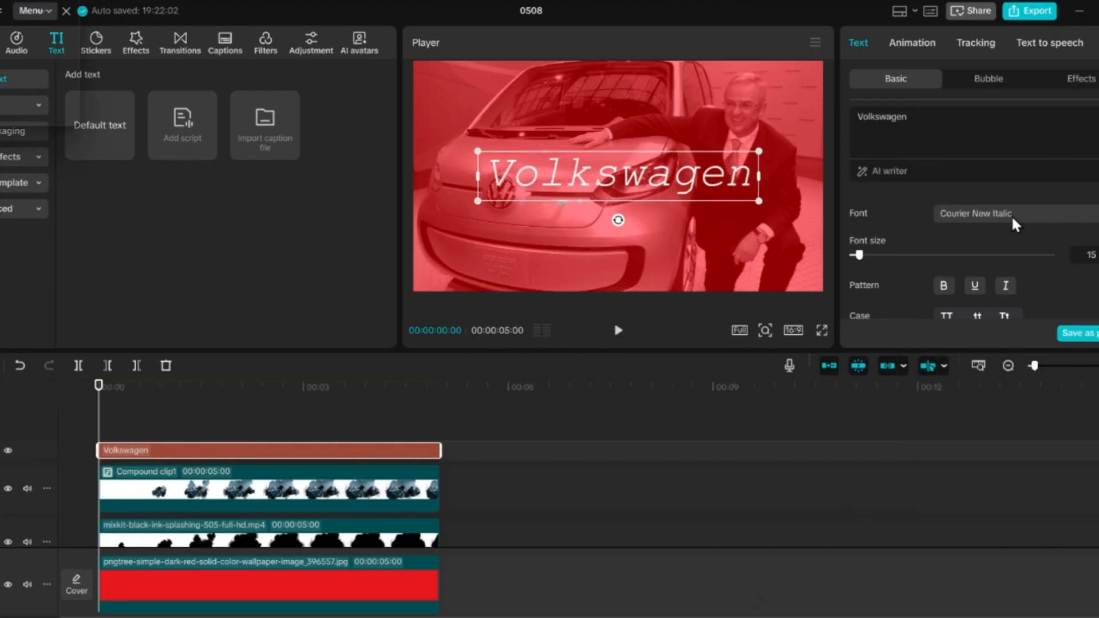
pyautogui.click(1011, 215)
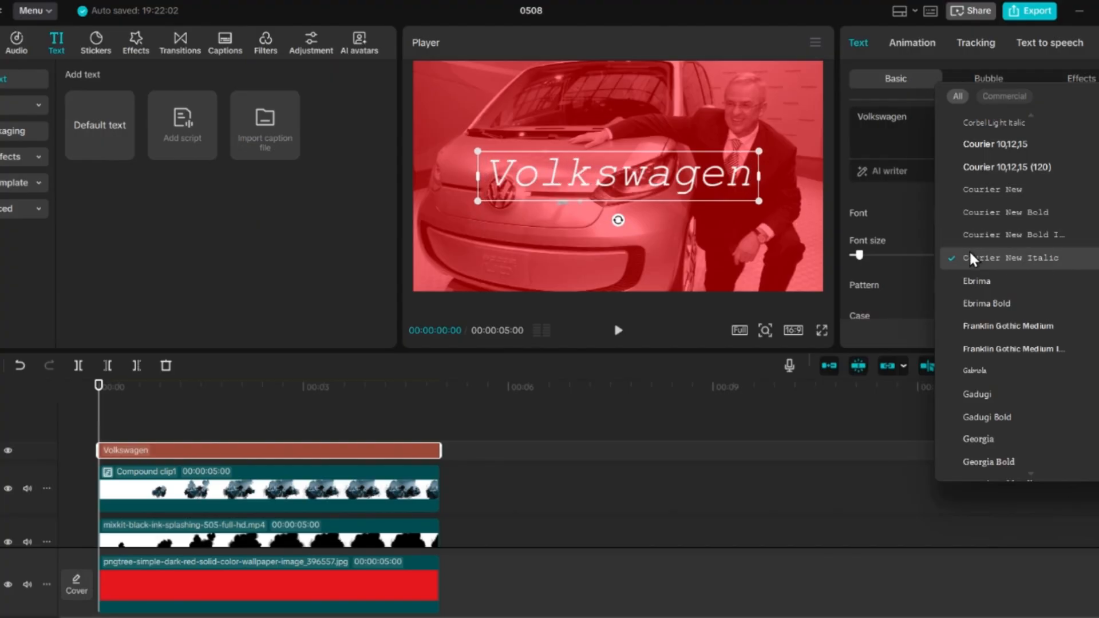
pyautogui.click(970, 250)
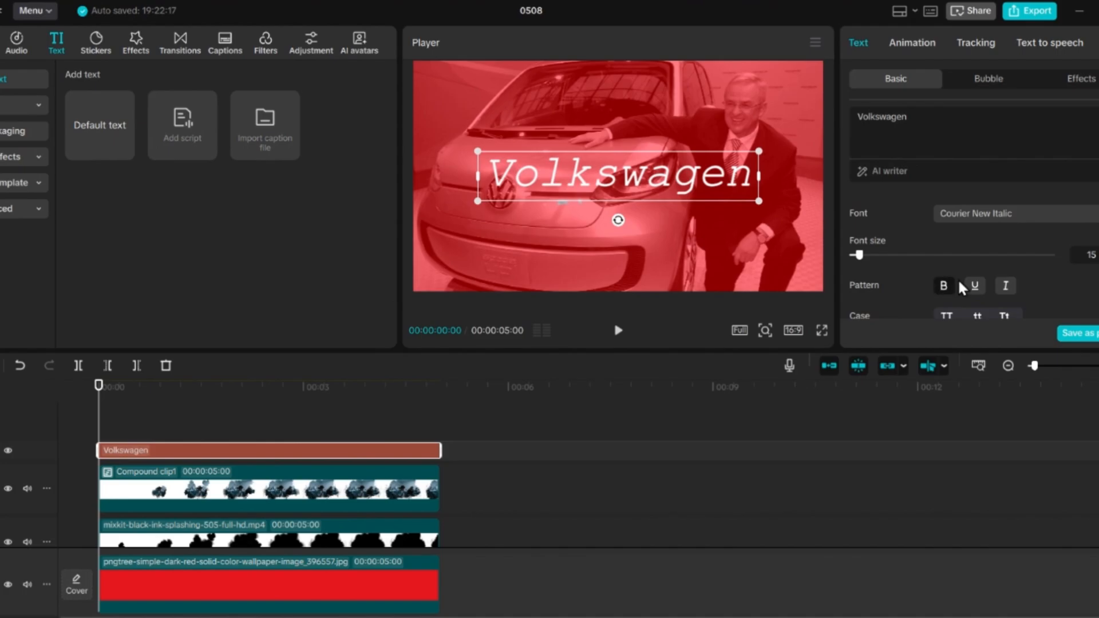
pyautogui.click(976, 284)
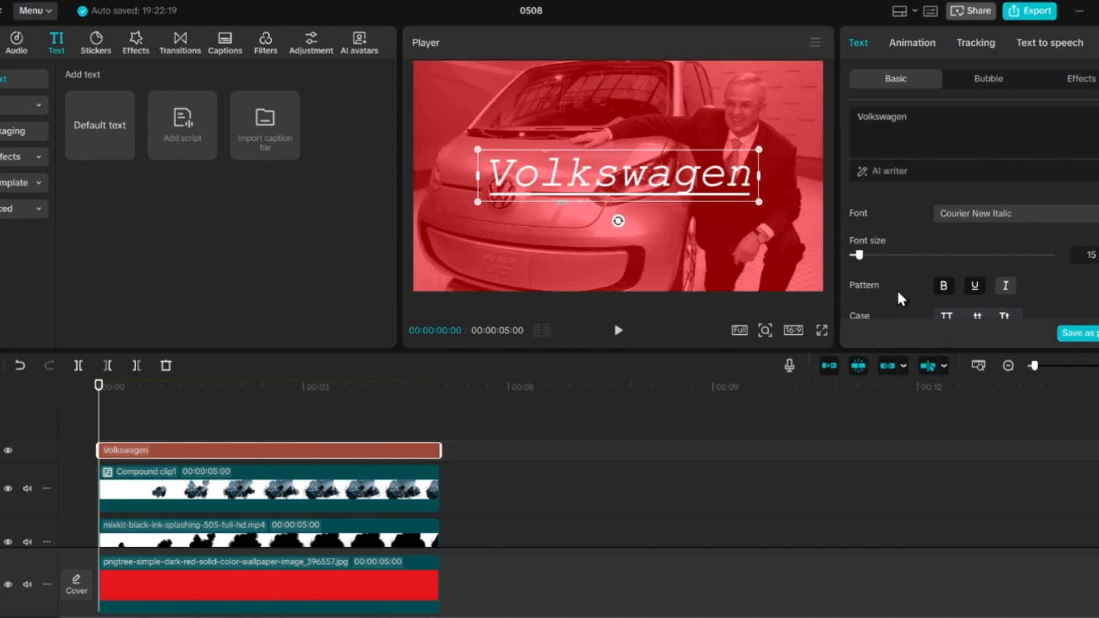
# Step: Add a typing-style entrance animation to the Volkswagen title
pyautogui.scroll(-5, 908, 226)
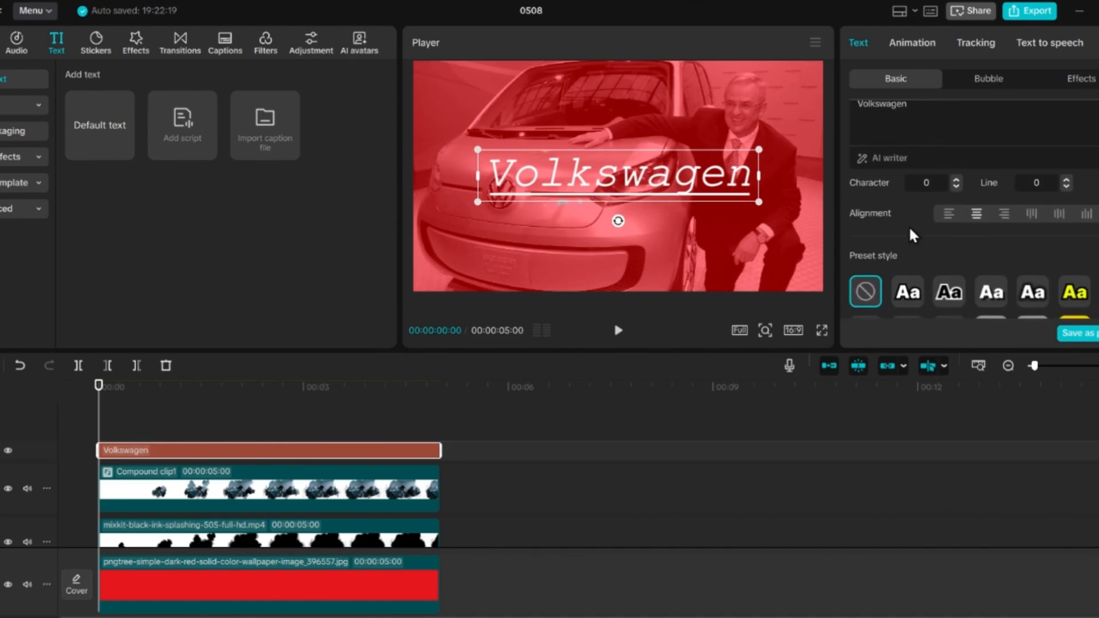
pyautogui.scroll(3, 909, 225)
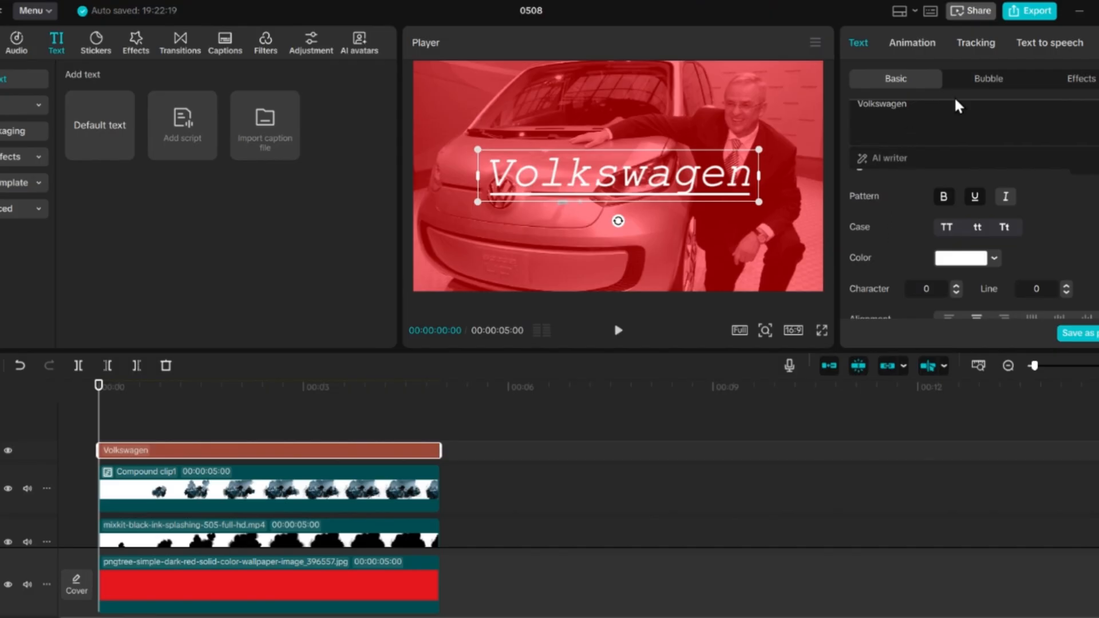
pyautogui.click(922, 43)
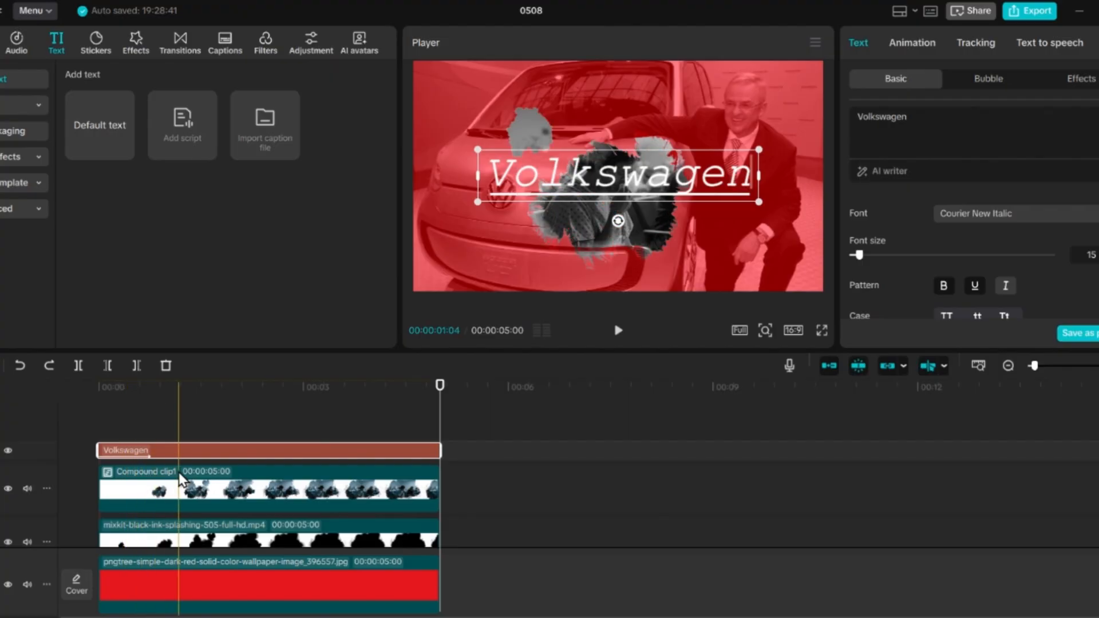
# Step: Split the Volkswagen title clip at 00:00:01:48
pyautogui.click(221, 386)
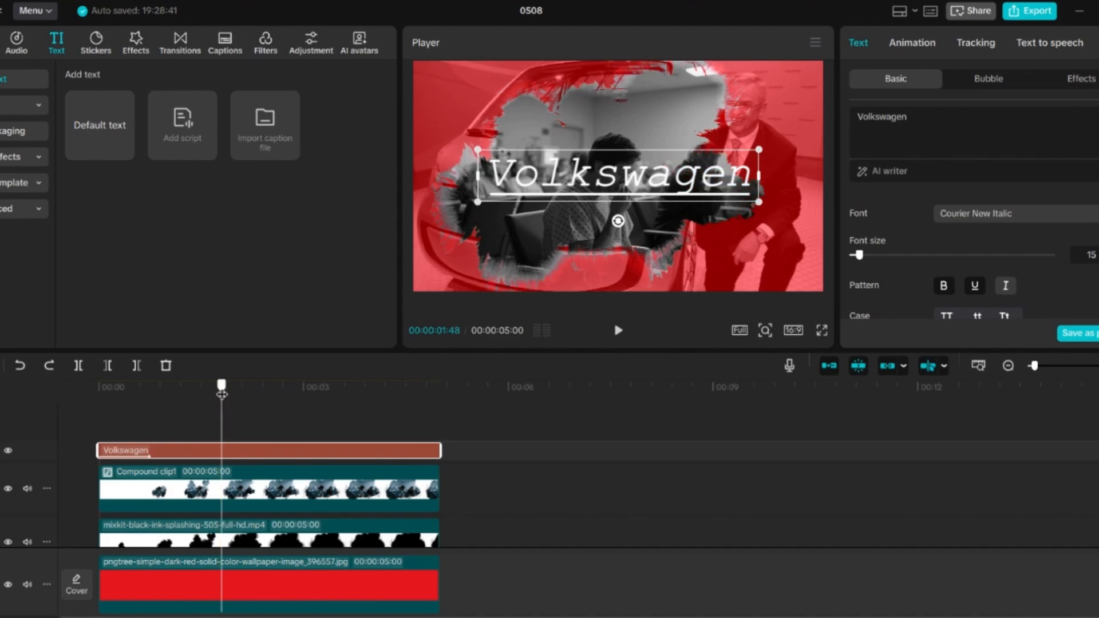
pyautogui.click(78, 365)
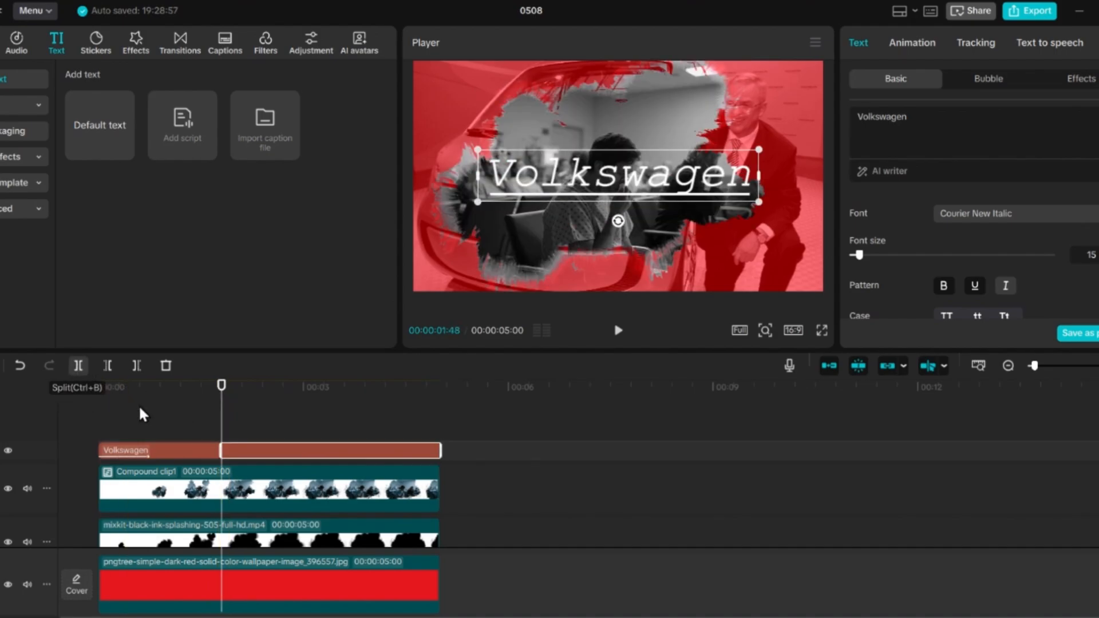
# Step: Give the first Volkswagen title segment a Glitch exit animation lasting about 0.6 s, animated by word
pyautogui.click(209, 448)
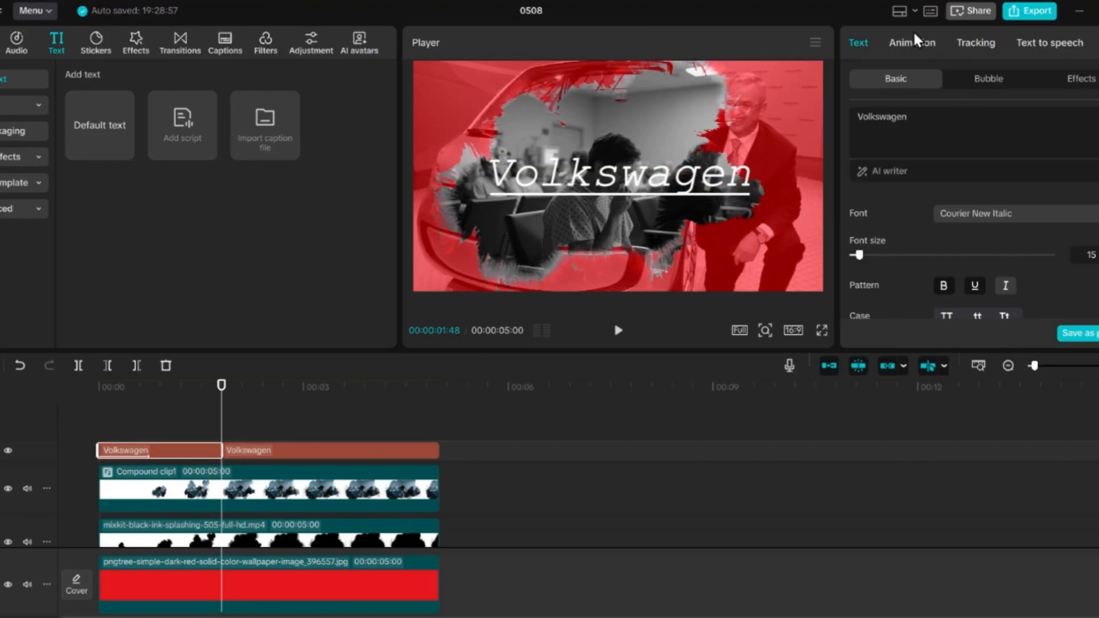
pyautogui.click(915, 36)
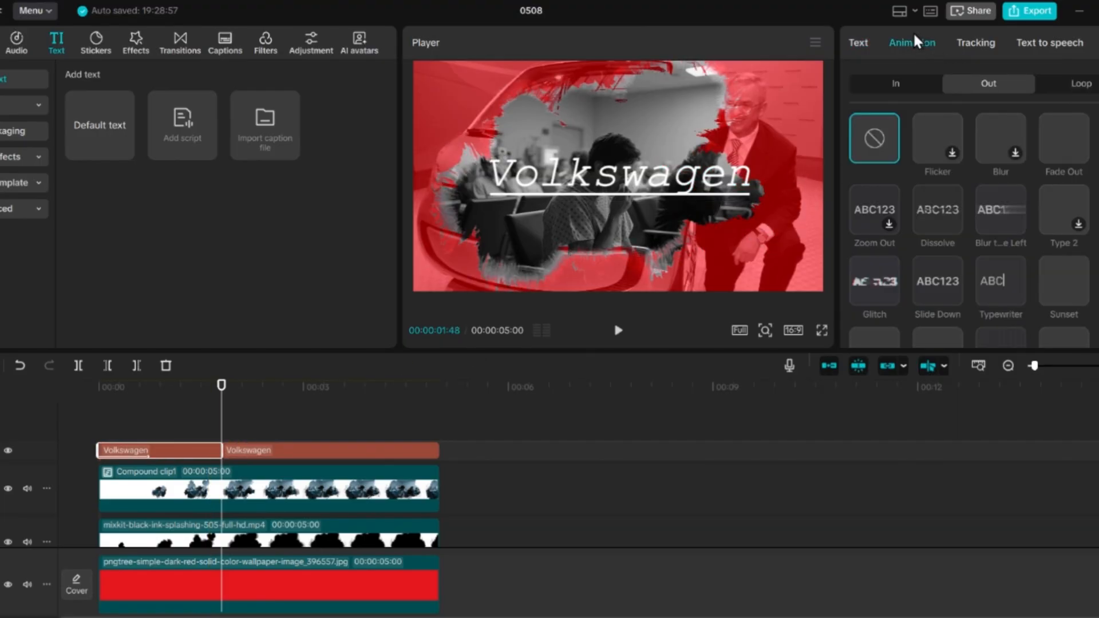
pyautogui.click(868, 270)
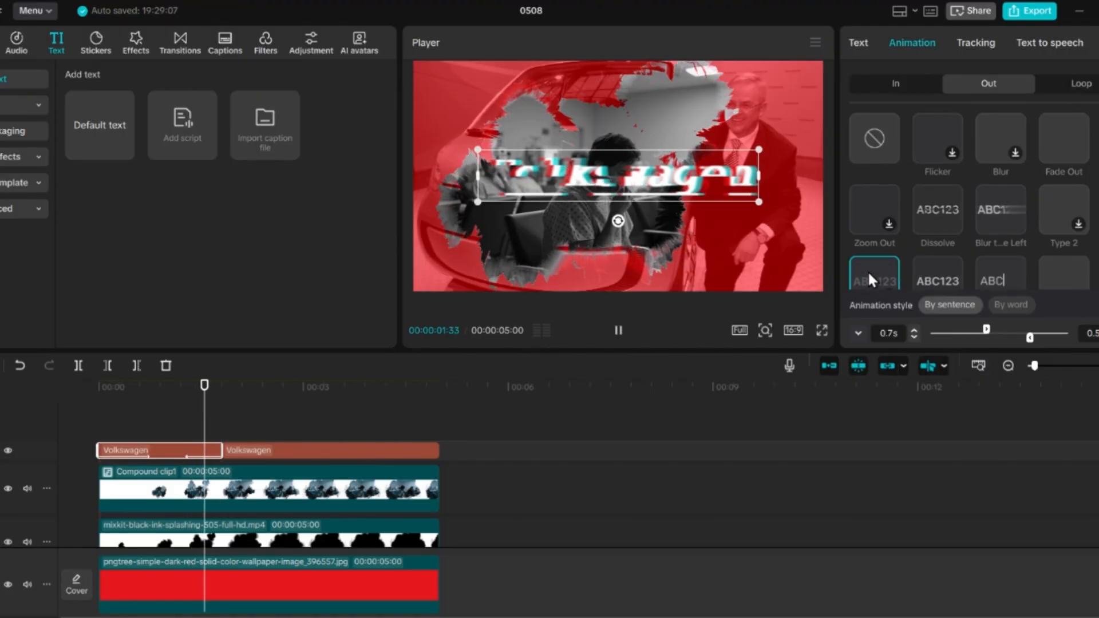
pyautogui.click(1026, 339)
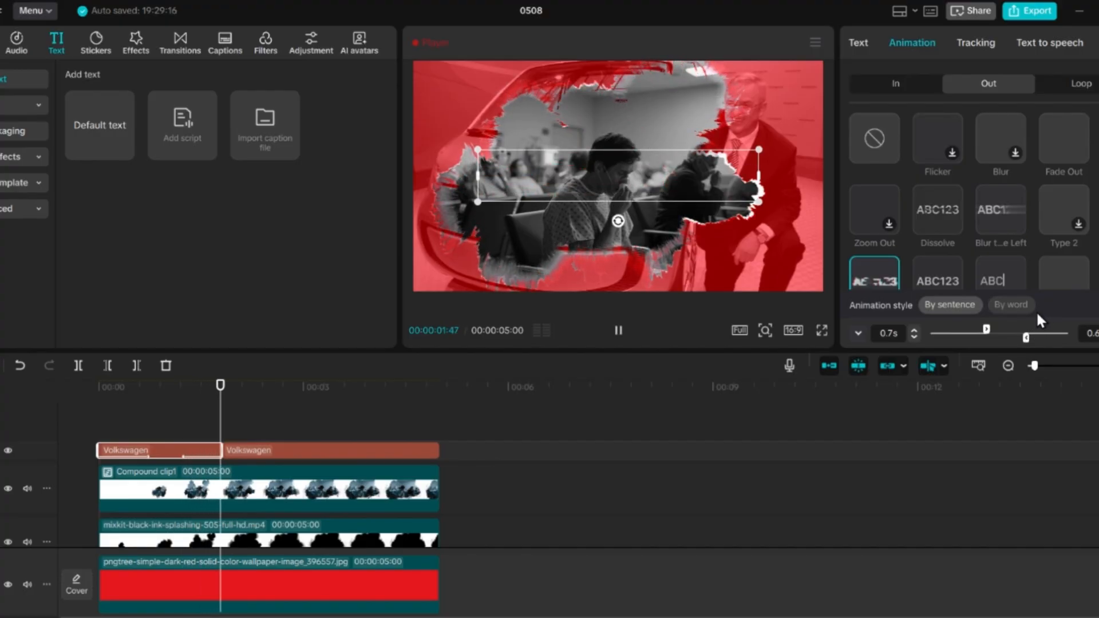
pyautogui.click(1014, 308)
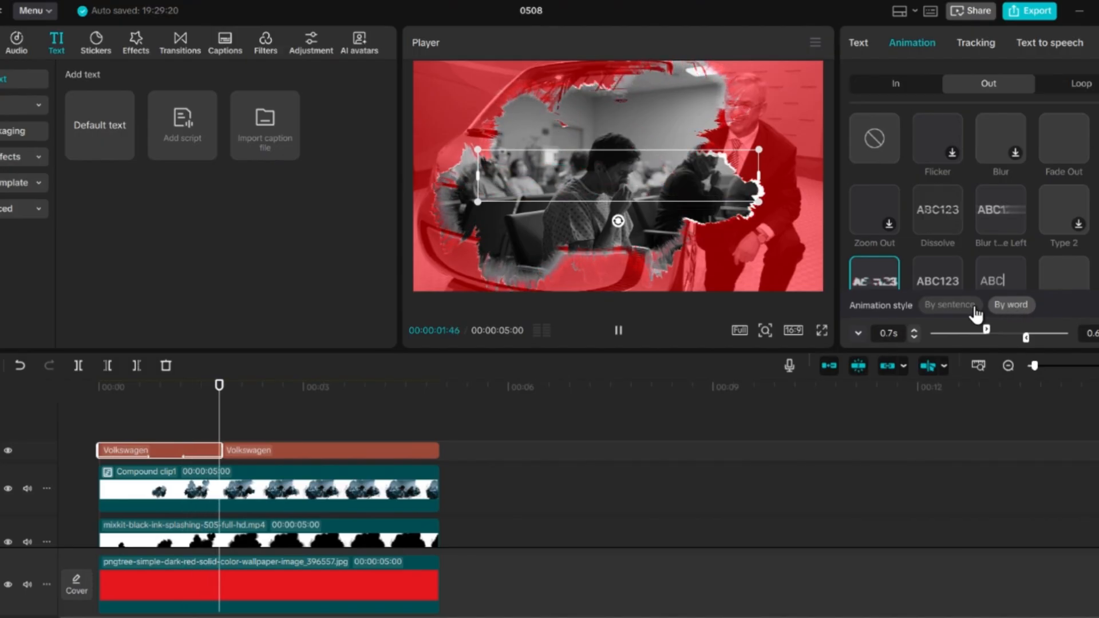
pyautogui.click(955, 307)
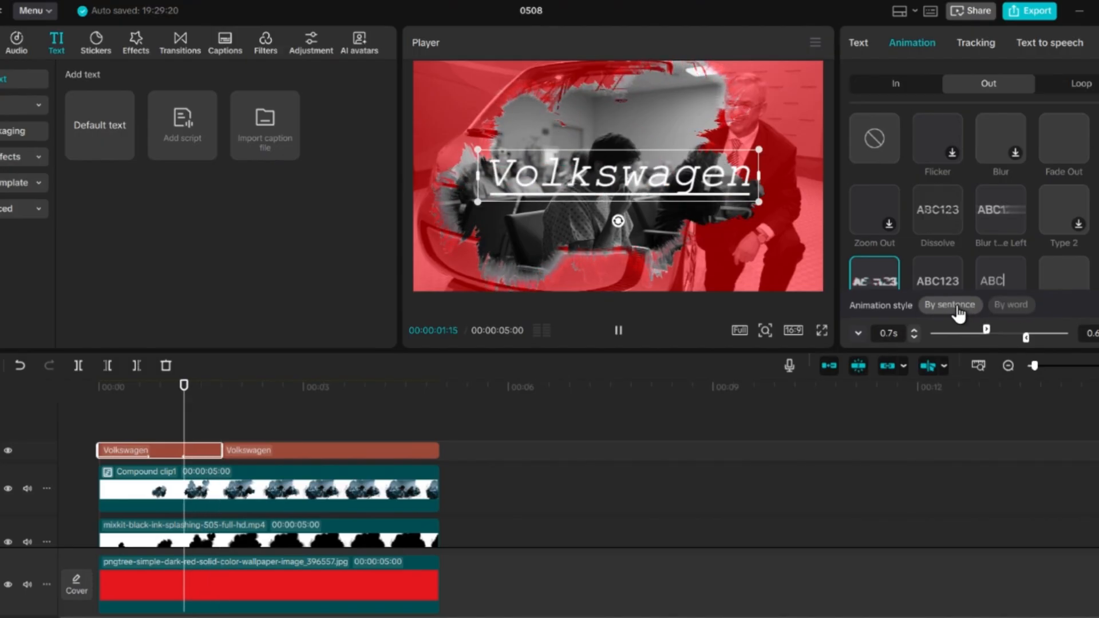
pyautogui.click(1024, 311)
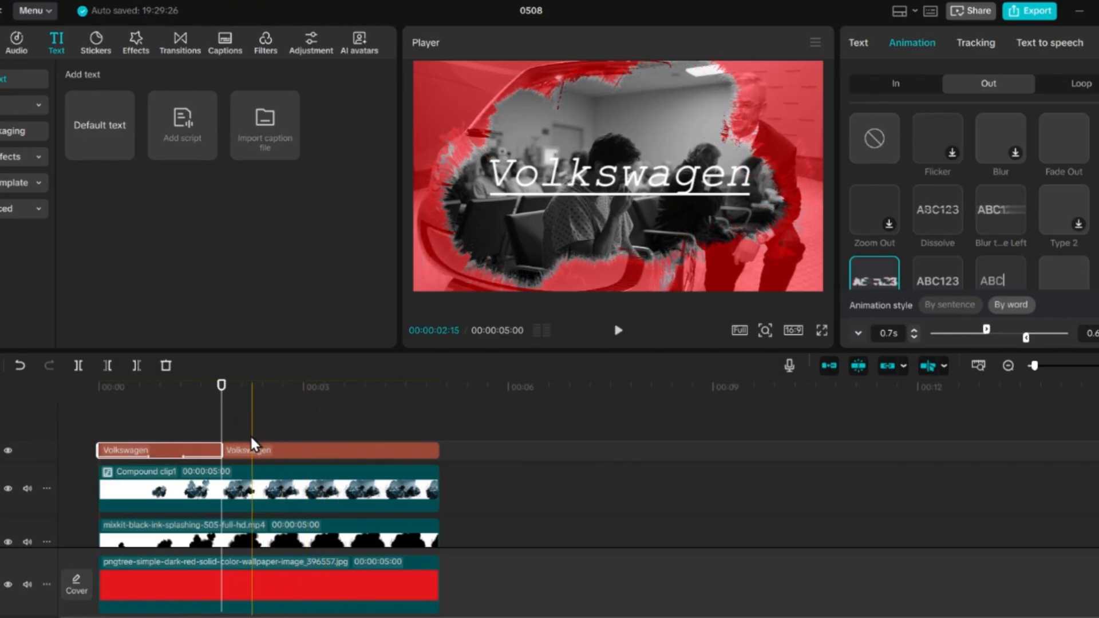
# Step: Replace the second title segment's wording with "2015"
pyautogui.click(247, 450)
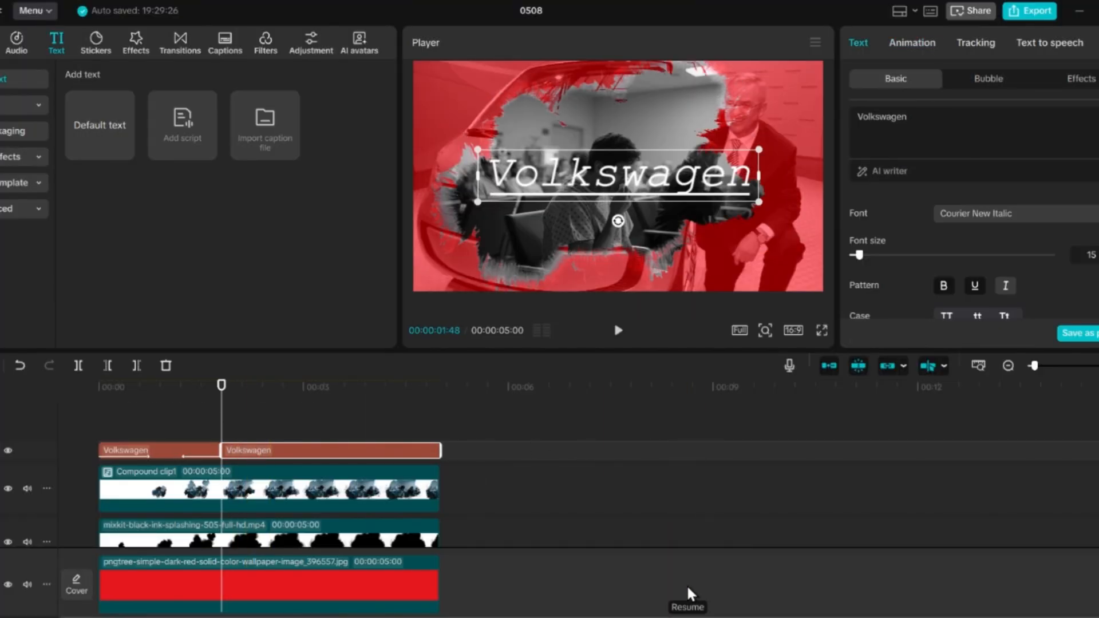
pyautogui.click(238, 389)
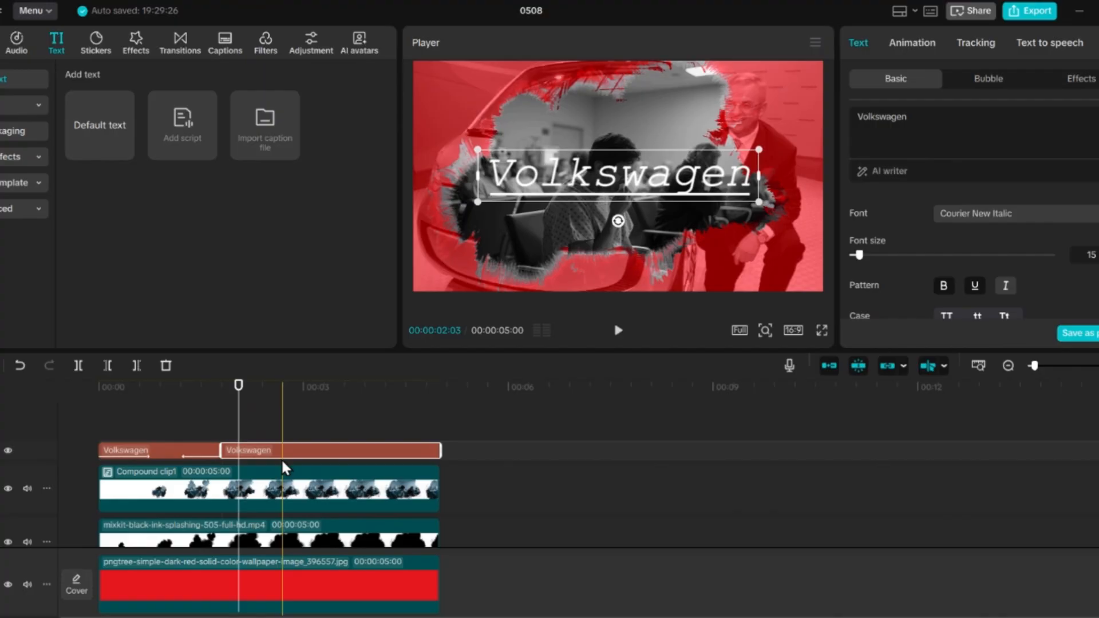
pyautogui.click(919, 110)
pyautogui.doubleClick(882, 115)
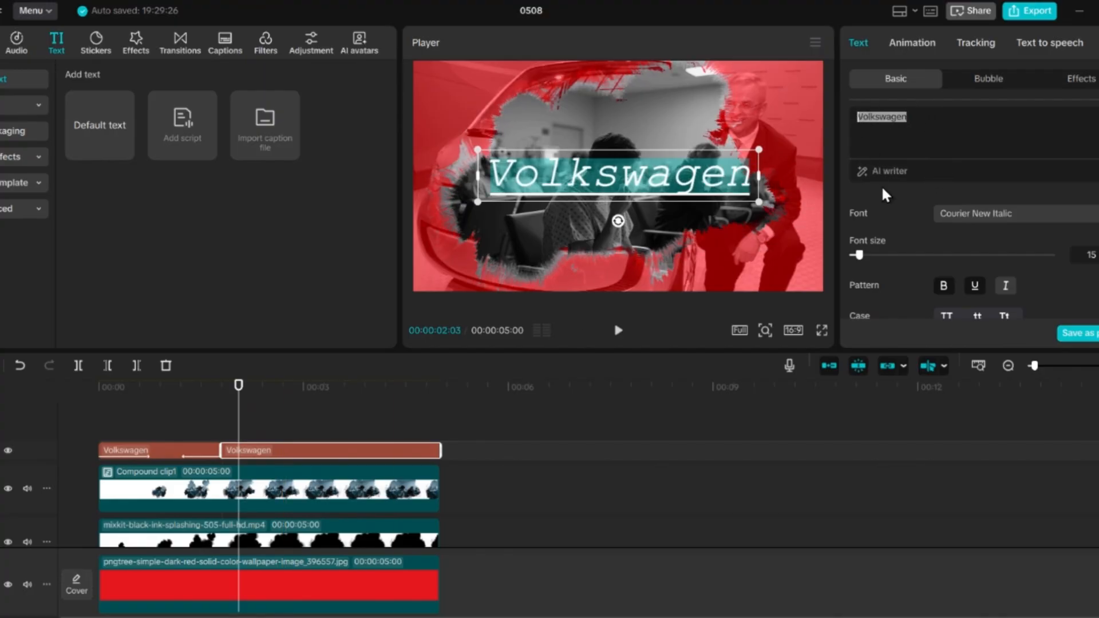
pyautogui.write('20')
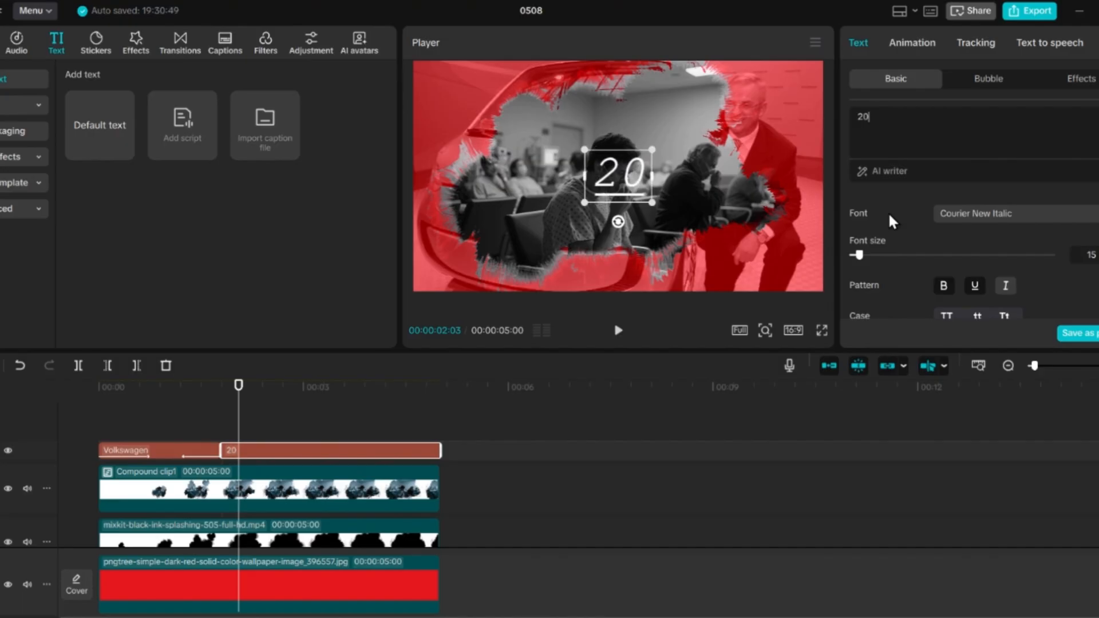
pyautogui.write('15')
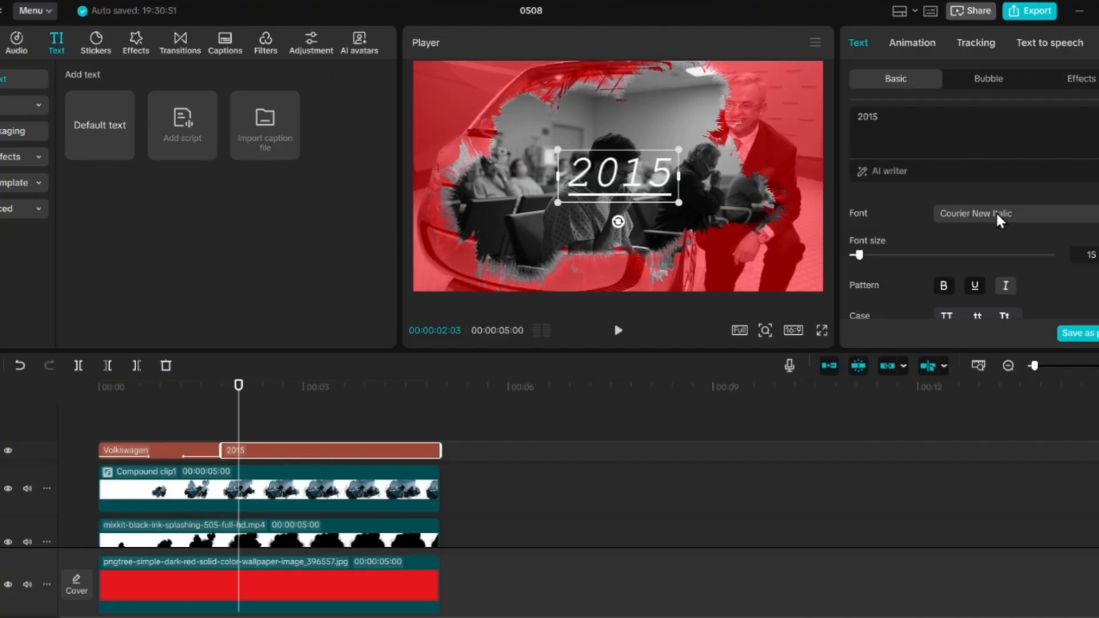
# Step: Place the 2015 text in the lower-right corner of the video frame and shrink it to roughly 60% of its size
pyautogui.click(918, 41)
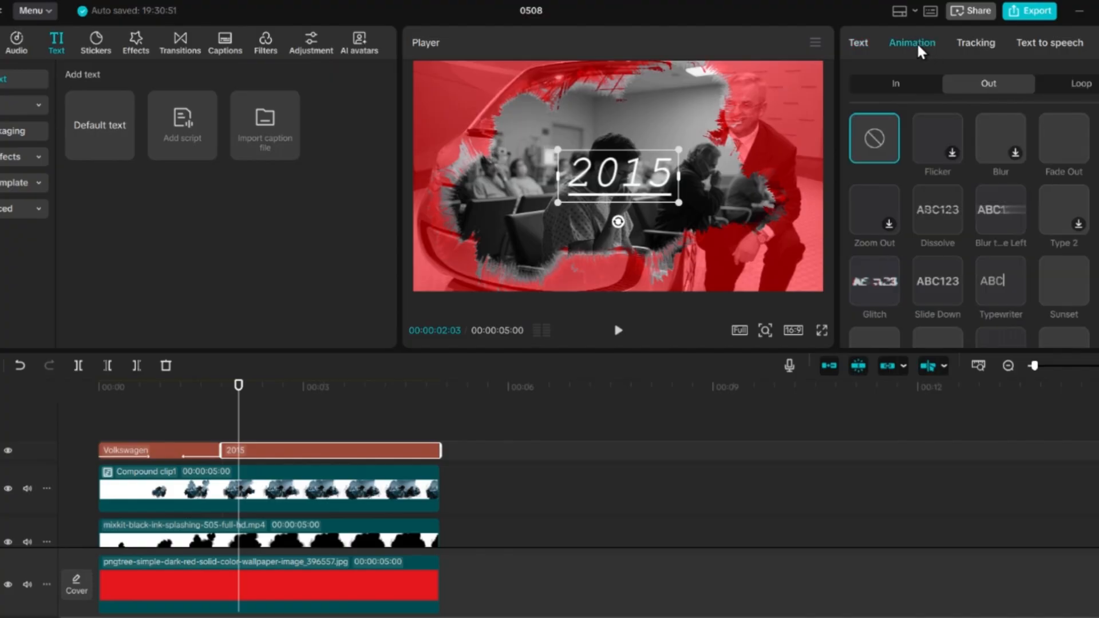
pyautogui.click(859, 44)
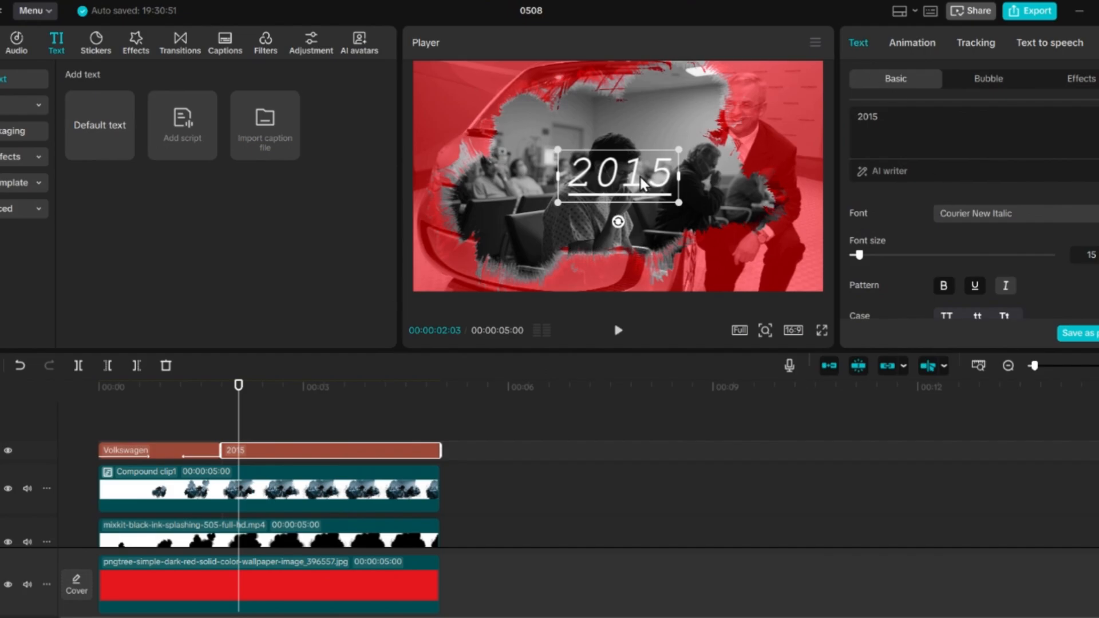
pyautogui.moveTo(630, 165); pyautogui.dragTo(767, 252)
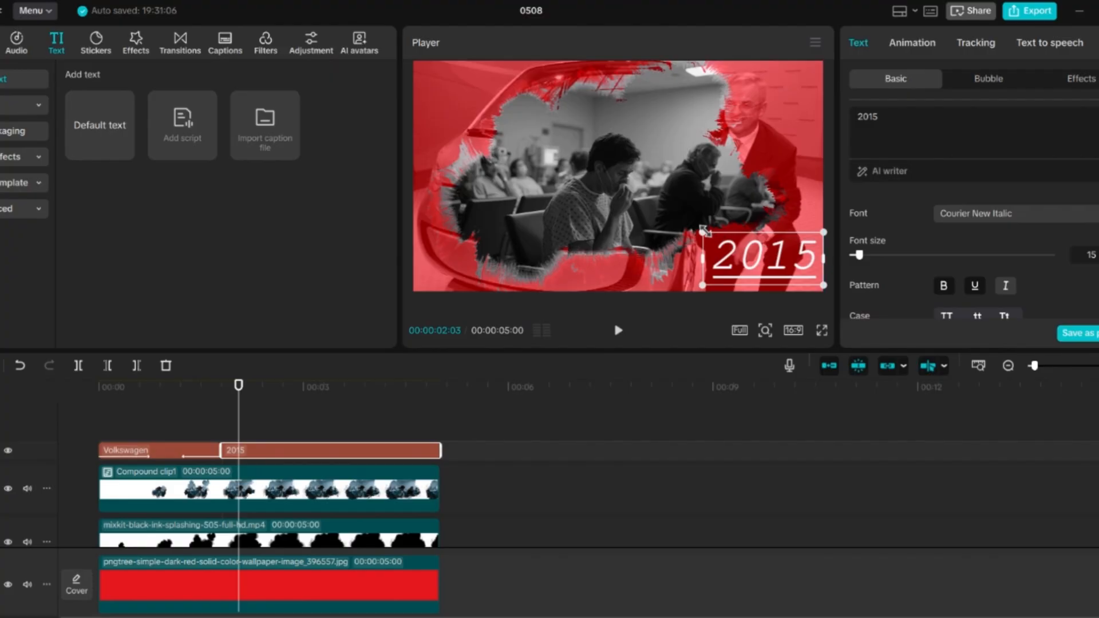
pyautogui.moveTo(703, 232); pyautogui.dragTo(771, 266)
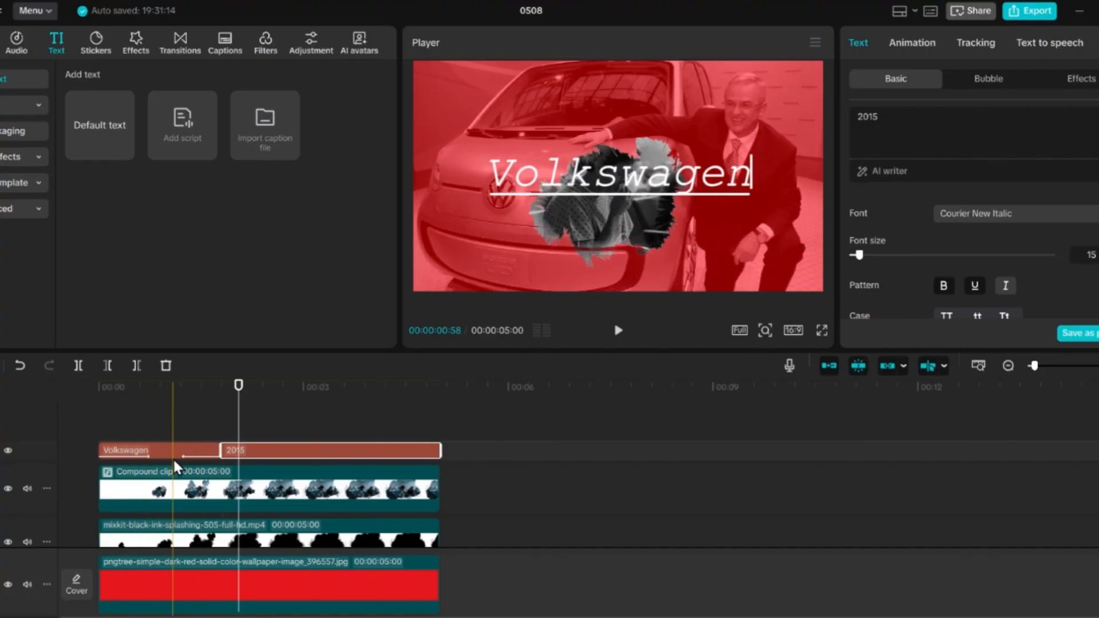
# Step: Put the 2015 clip on its own track below the Volkswagen title from the timeline's start and extend it to the compound clip's end
pyautogui.moveTo(273, 449); pyautogui.dragTo(153, 472)
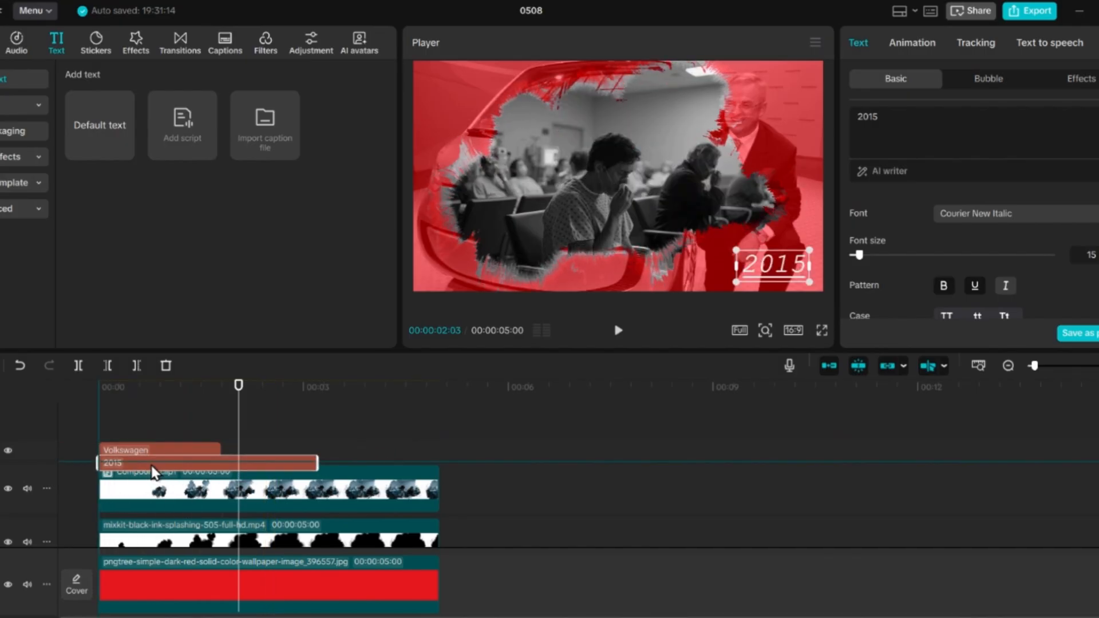
pyautogui.moveTo(152, 467); pyautogui.dragTo(151, 467)
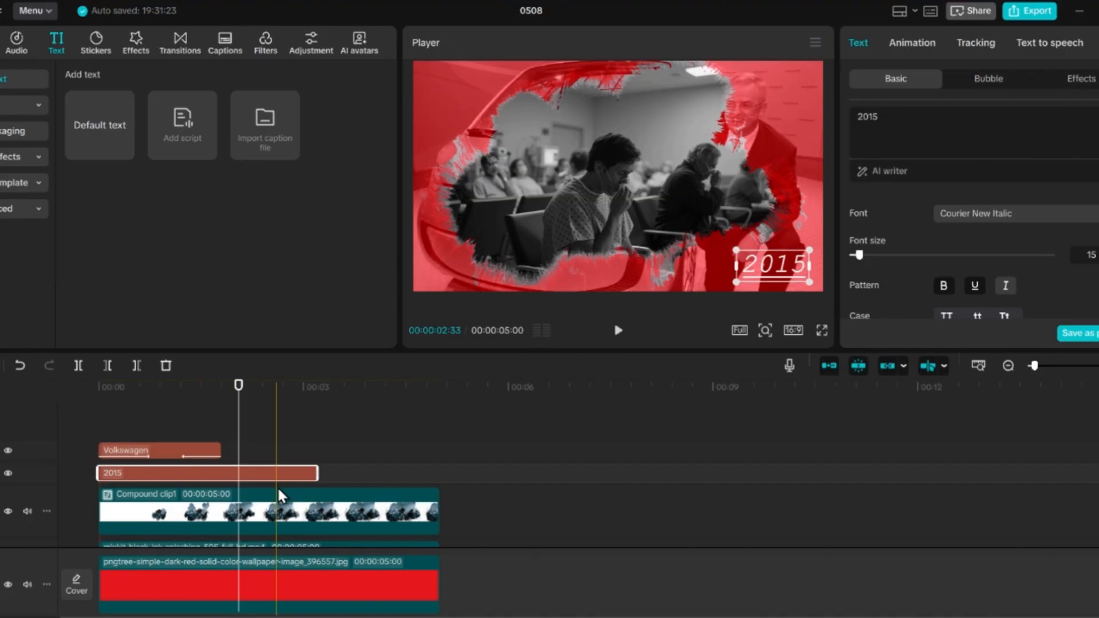
pyautogui.moveTo(317, 467); pyautogui.dragTo(442, 468)
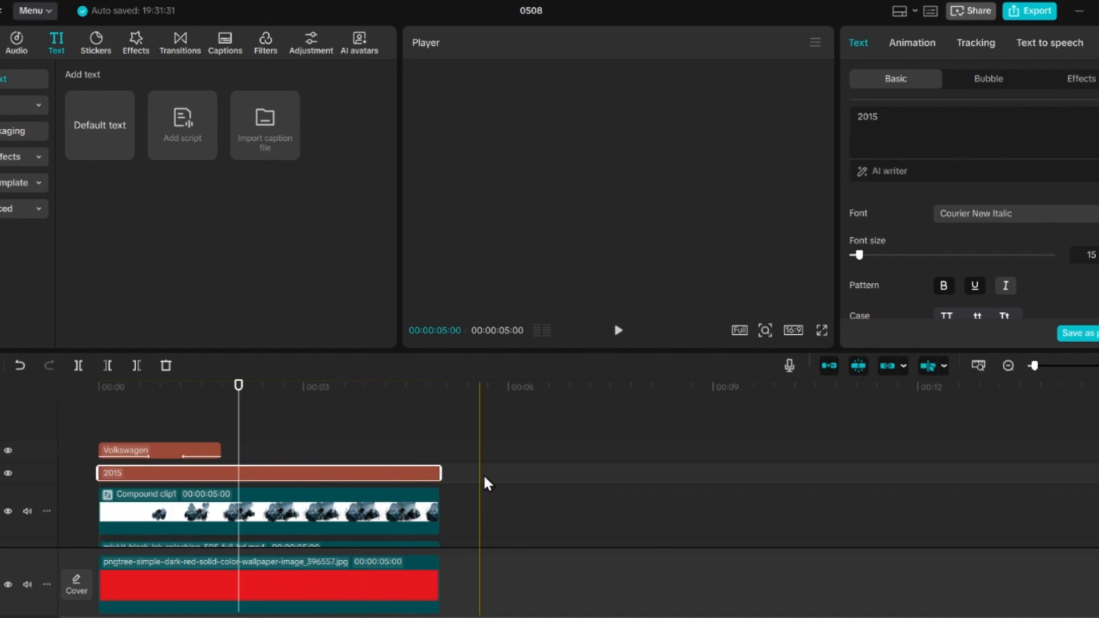
# Step: Try to extend the 2015 text, compound clip, ink, photo and red background clips together beyond their five-second end
pyautogui.click(476, 440)
pyautogui.click(424, 474)
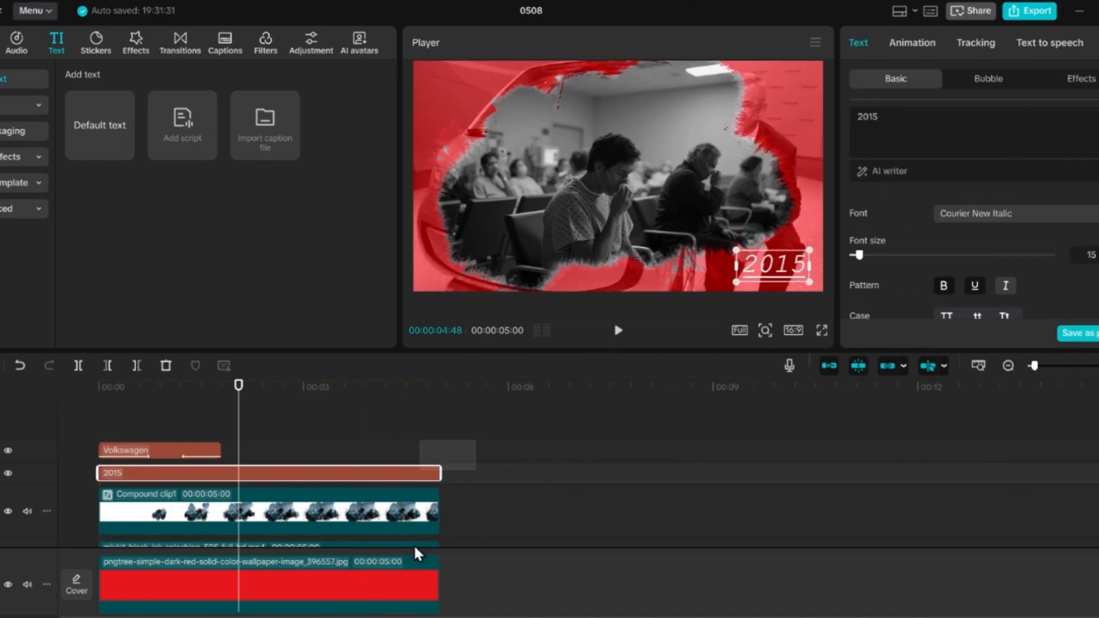
pyautogui.moveTo(421, 614); pyautogui.dragTo(408, 562)
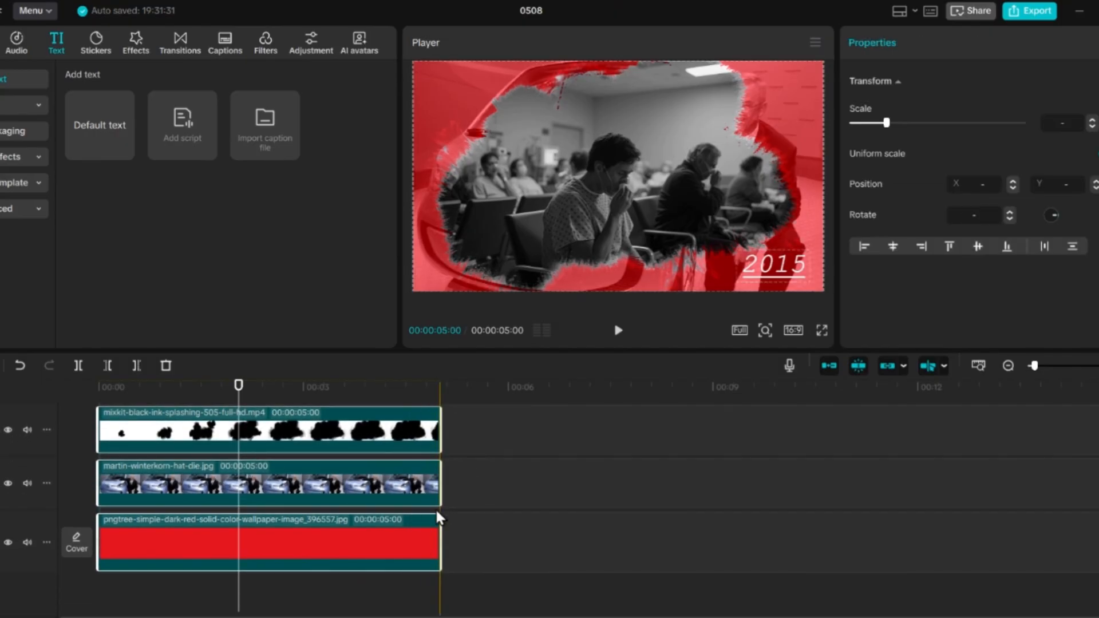
pyautogui.moveTo(438, 487); pyautogui.dragTo(464, 490)
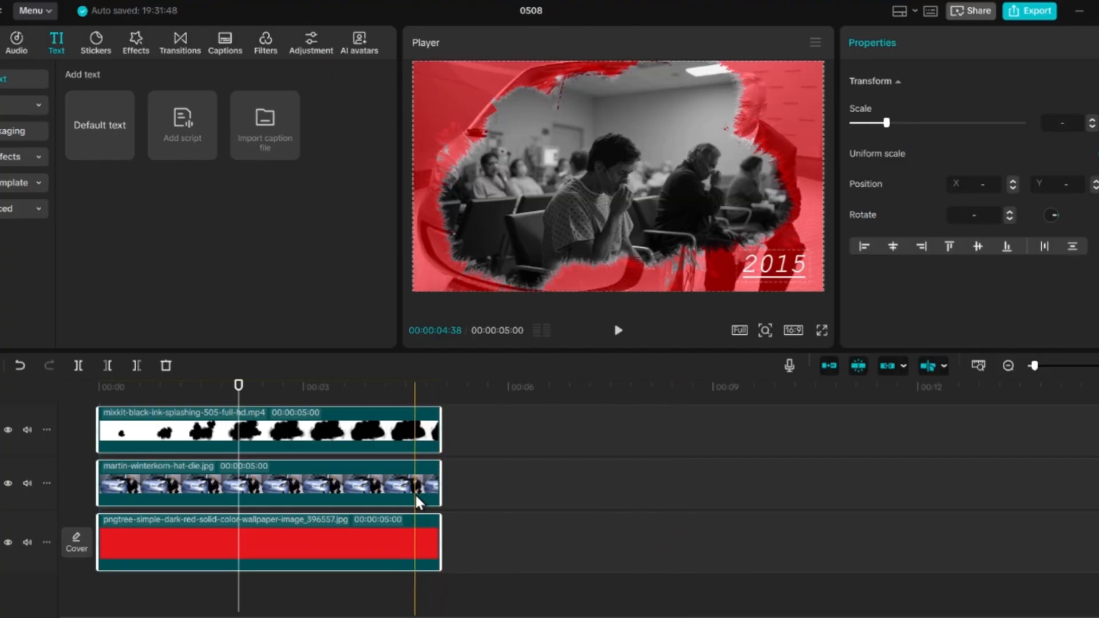
# Step: Open the compound clip's contents and extend both the hospital image and the ink-splash video to 00:00:08:35
pyautogui.scroll(1, 416, 496)
pyautogui.scroll(4, 361, 533)
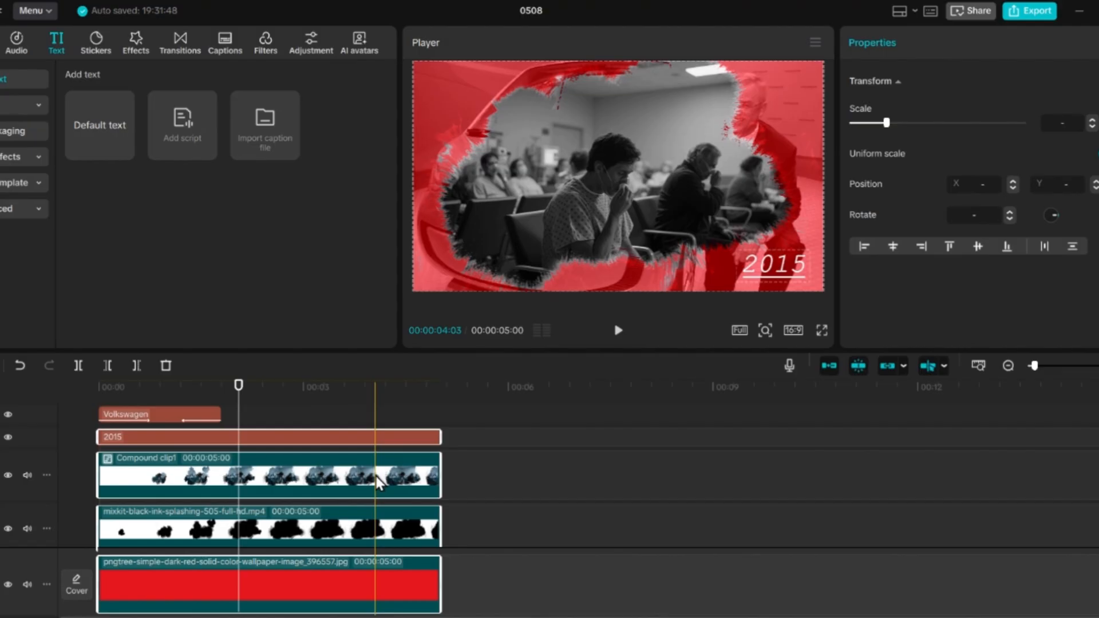
pyautogui.doubleClick(376, 476)
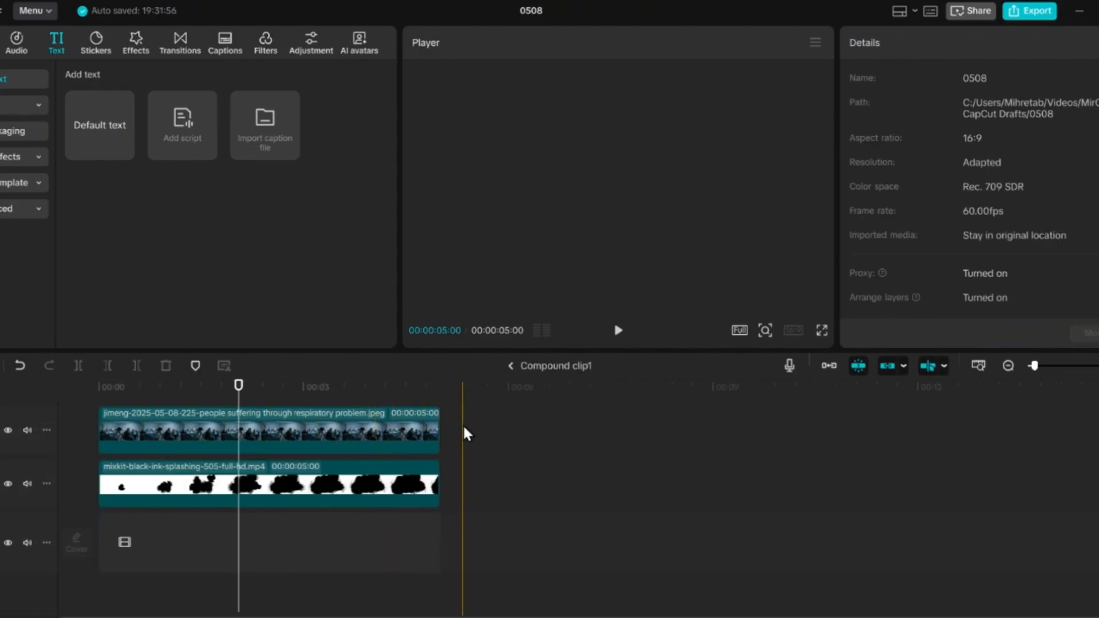
pyautogui.moveTo(461, 419); pyautogui.dragTo(423, 514)
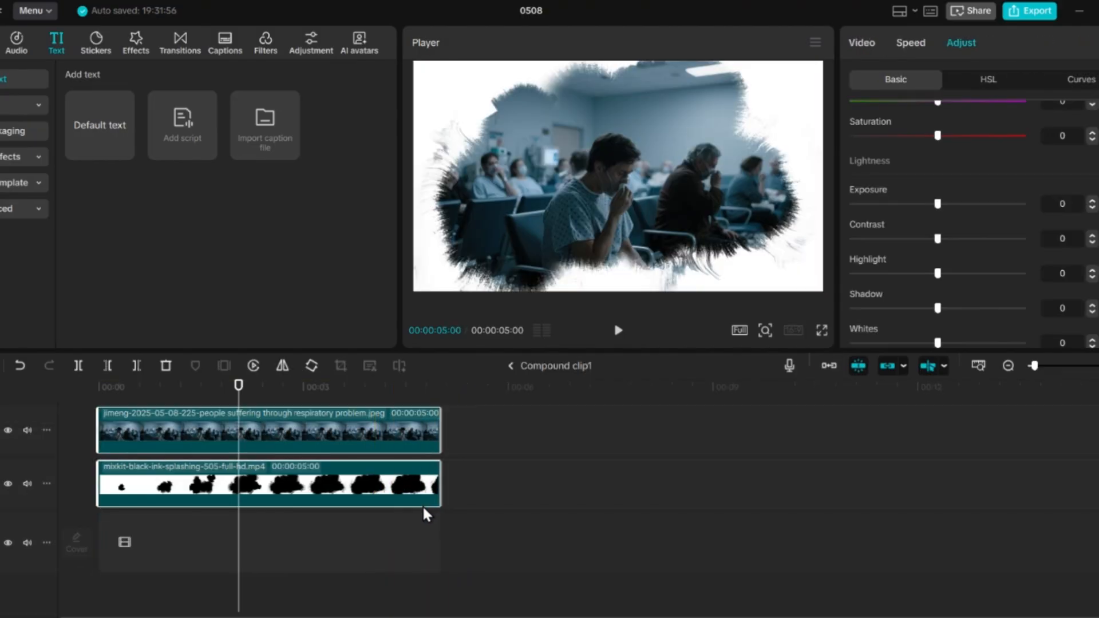
pyautogui.moveTo(439, 463); pyautogui.dragTo(685, 479)
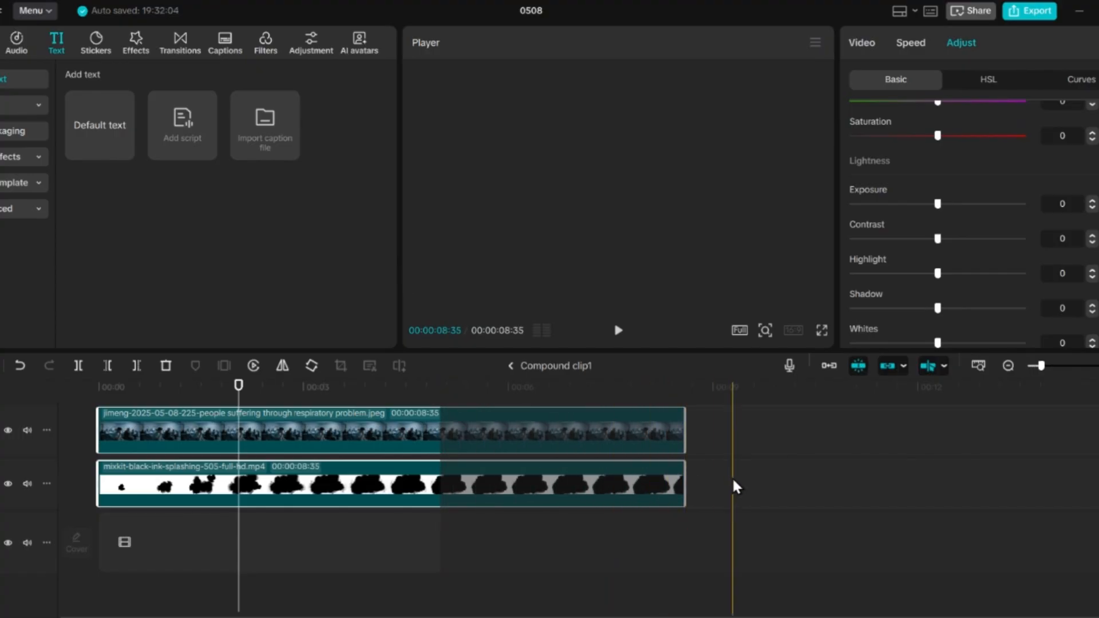